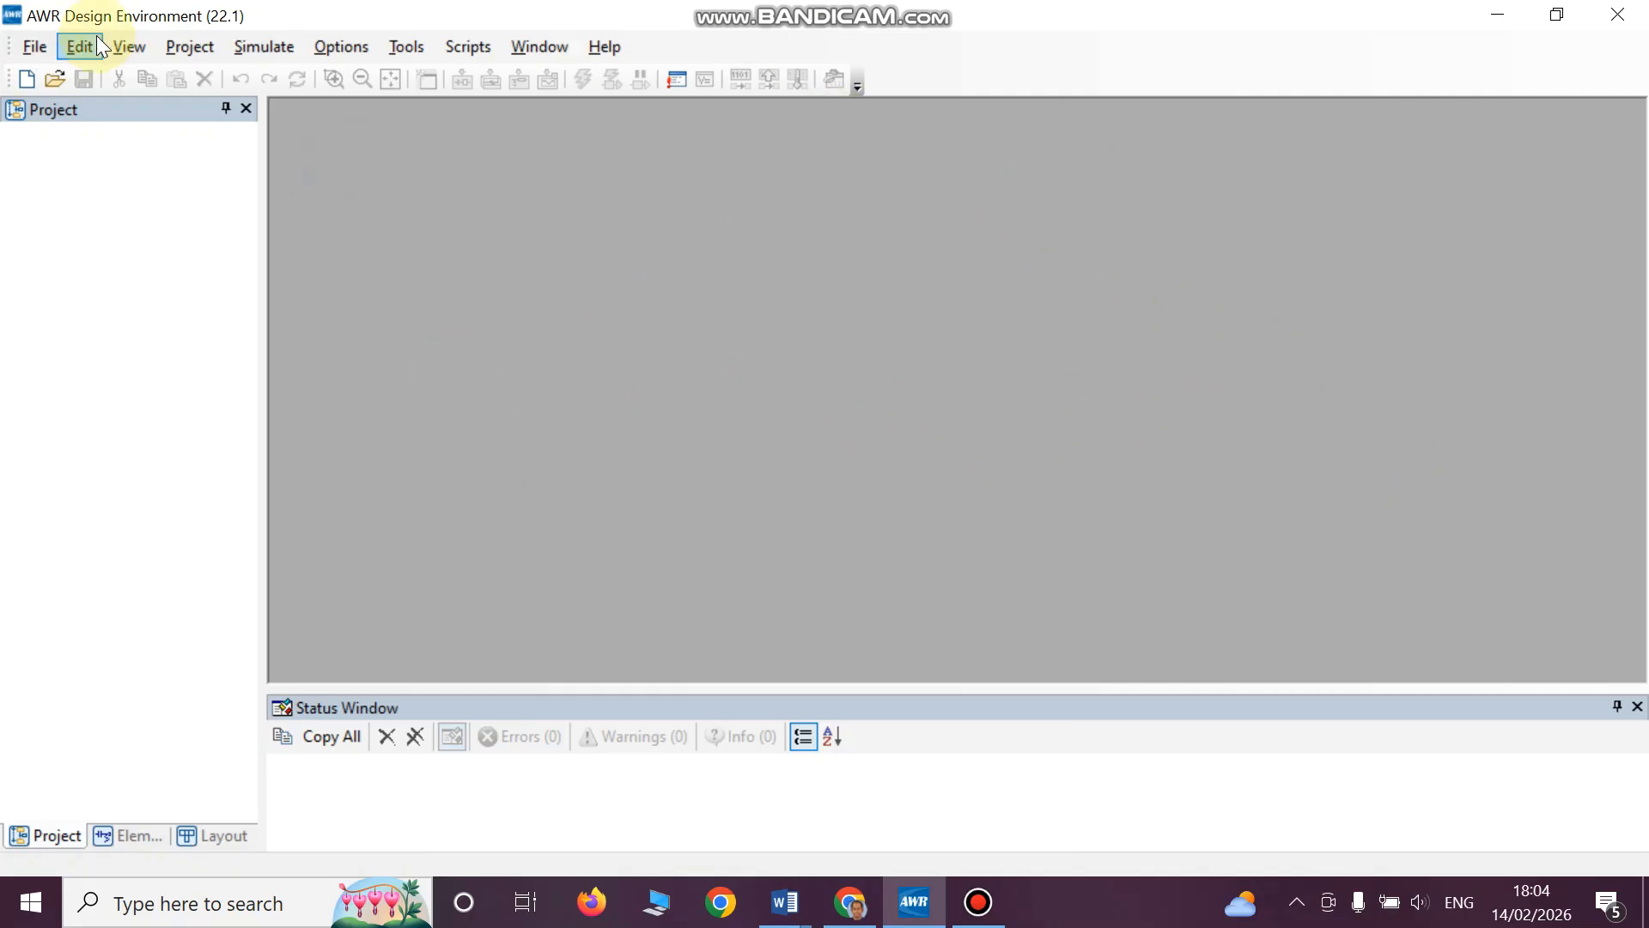
# - Open the drone_detection_radar_2_4ghz project and show the receiver chain of its fmcw_radar_system diagram
pyautogui.click(44, 48)
pyautogui.click(73, 129)
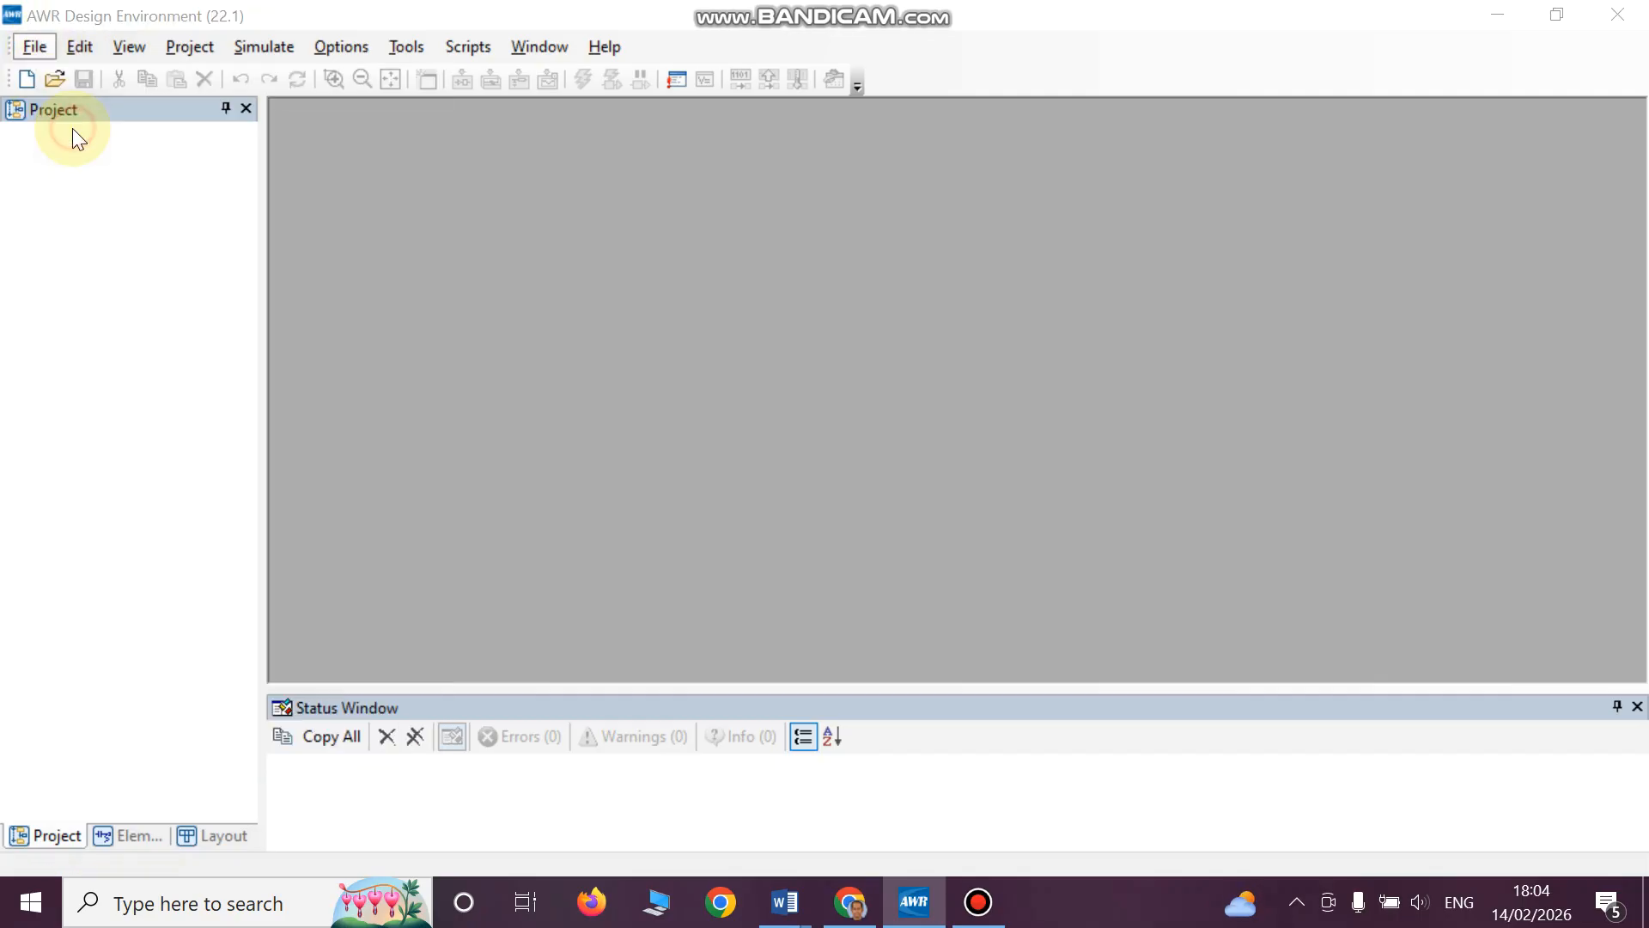
pyautogui.click(458, 291)
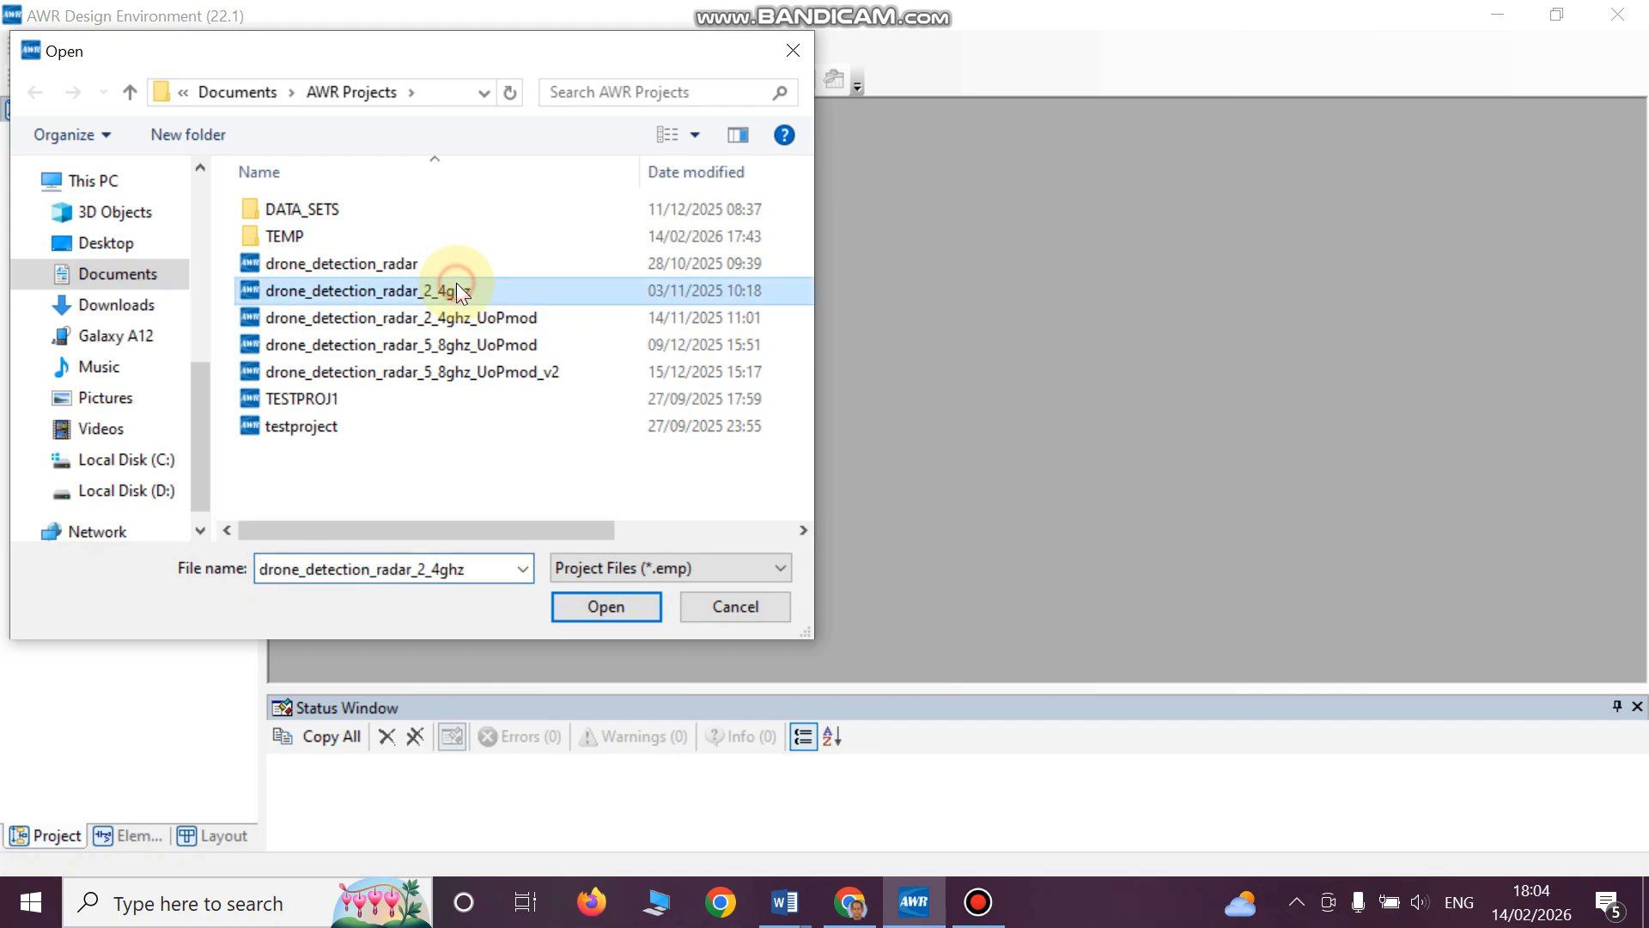
pyautogui.click(604, 606)
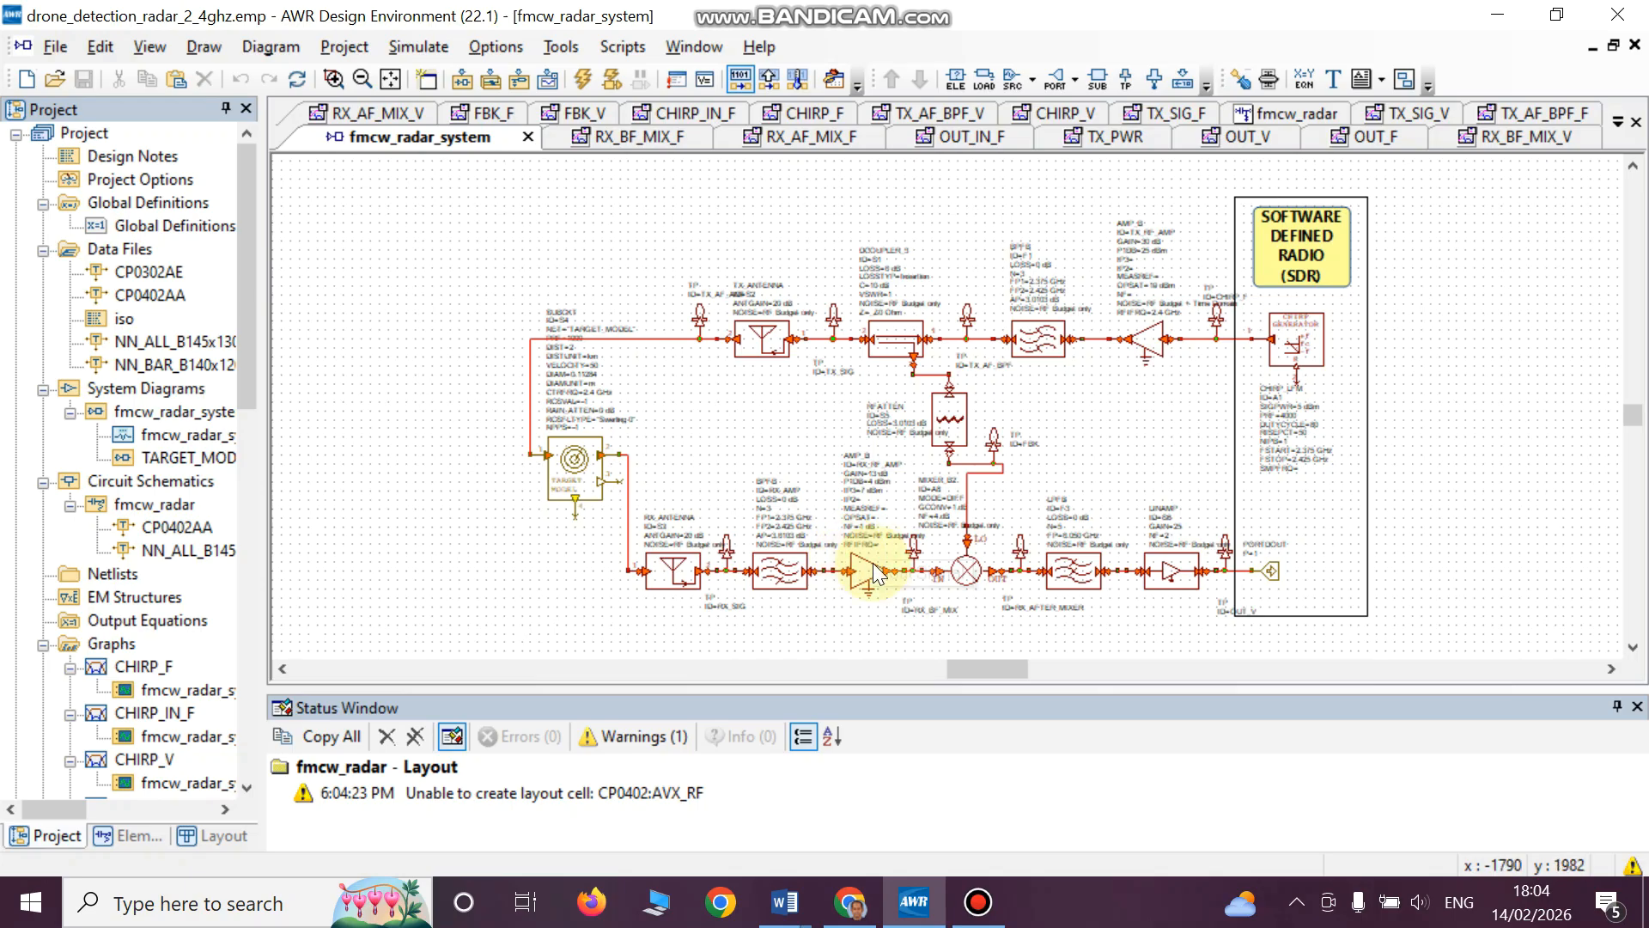
pyautogui.click(361, 79)
pyautogui.click(334, 79)
pyautogui.moveTo(866, 446); pyautogui.dragTo(1015, 566)
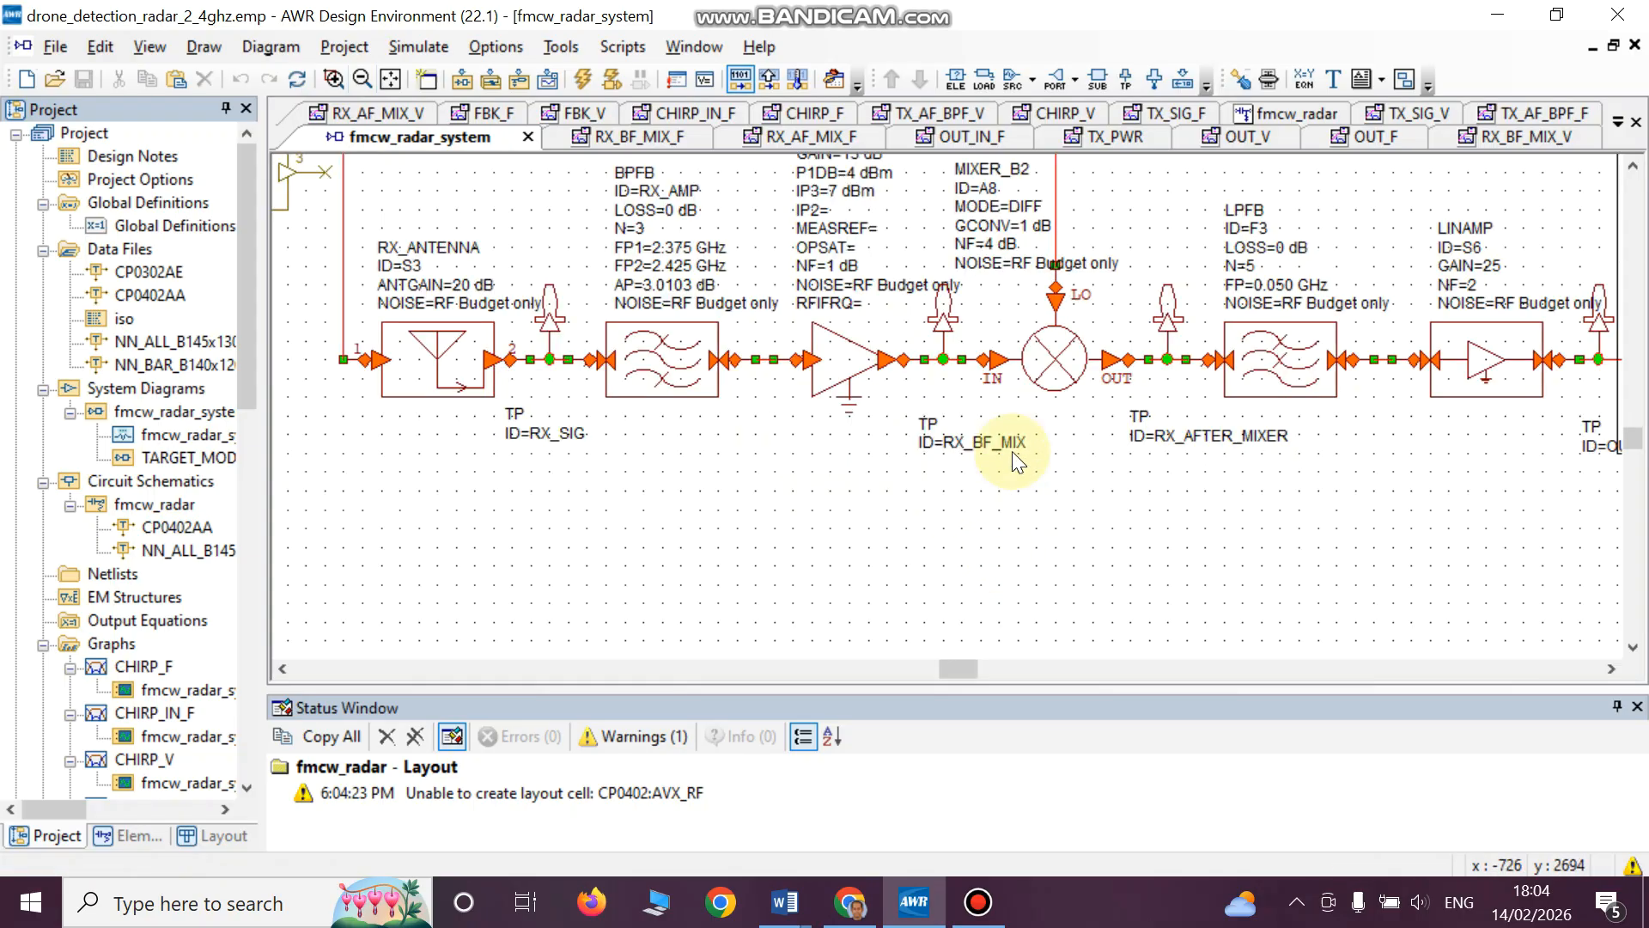
pyautogui.moveTo(1637, 438); pyautogui.dragTo(1636, 430)
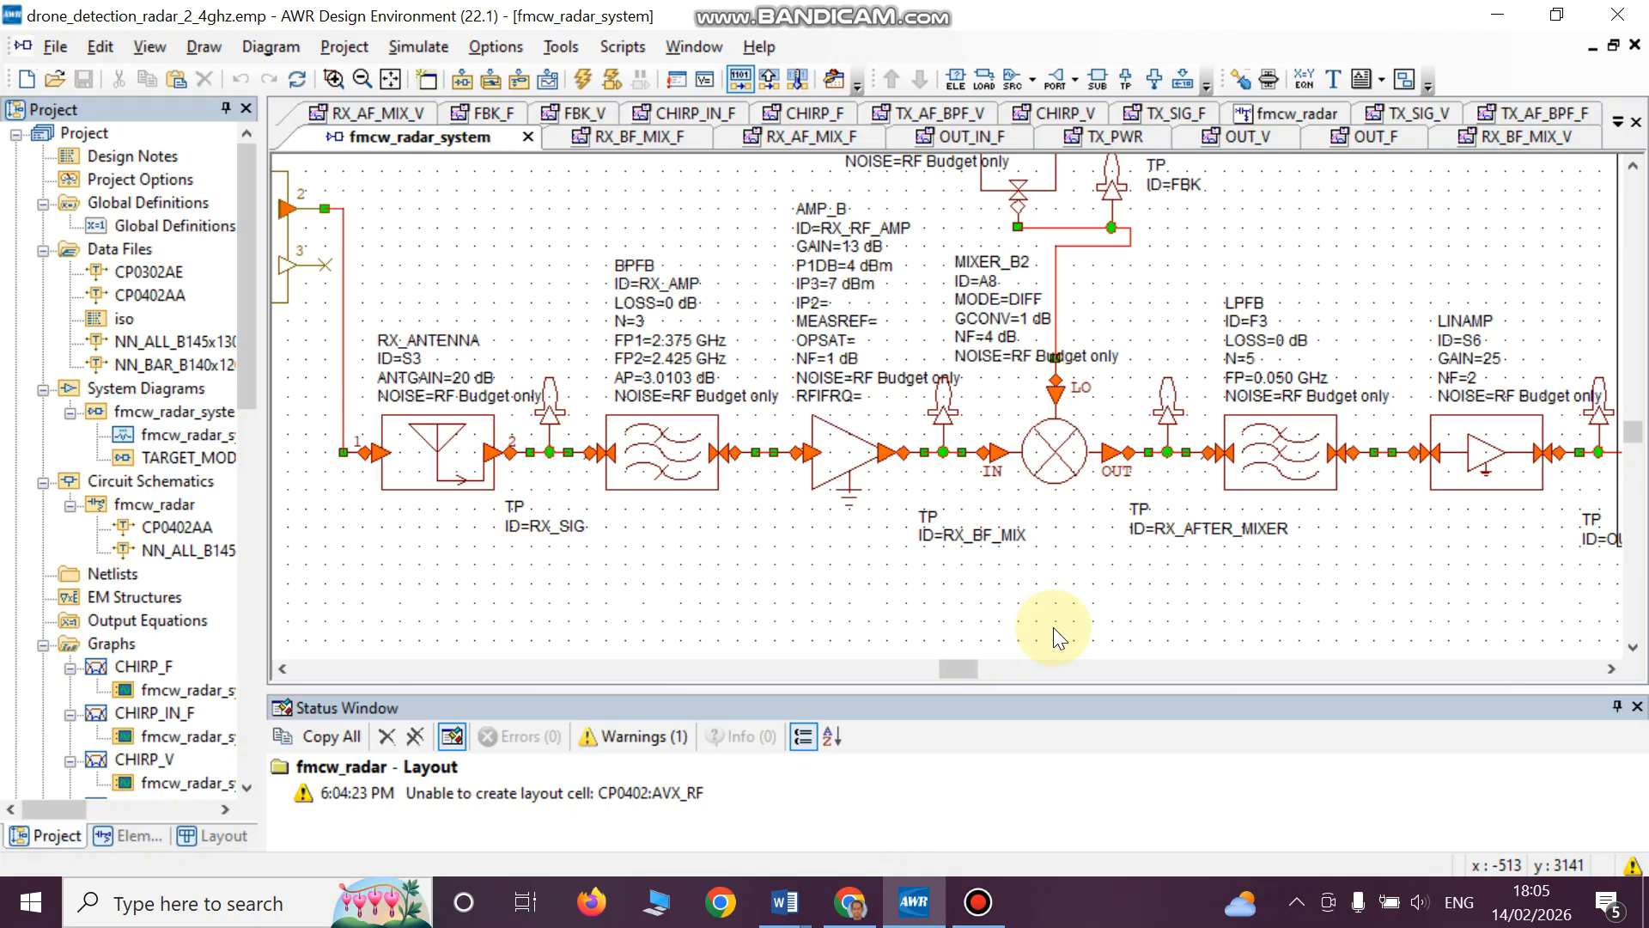
# - Switch to Chrome and open the Amplifiers product page on the Mini-Circuits website
pyautogui.click(851, 902)
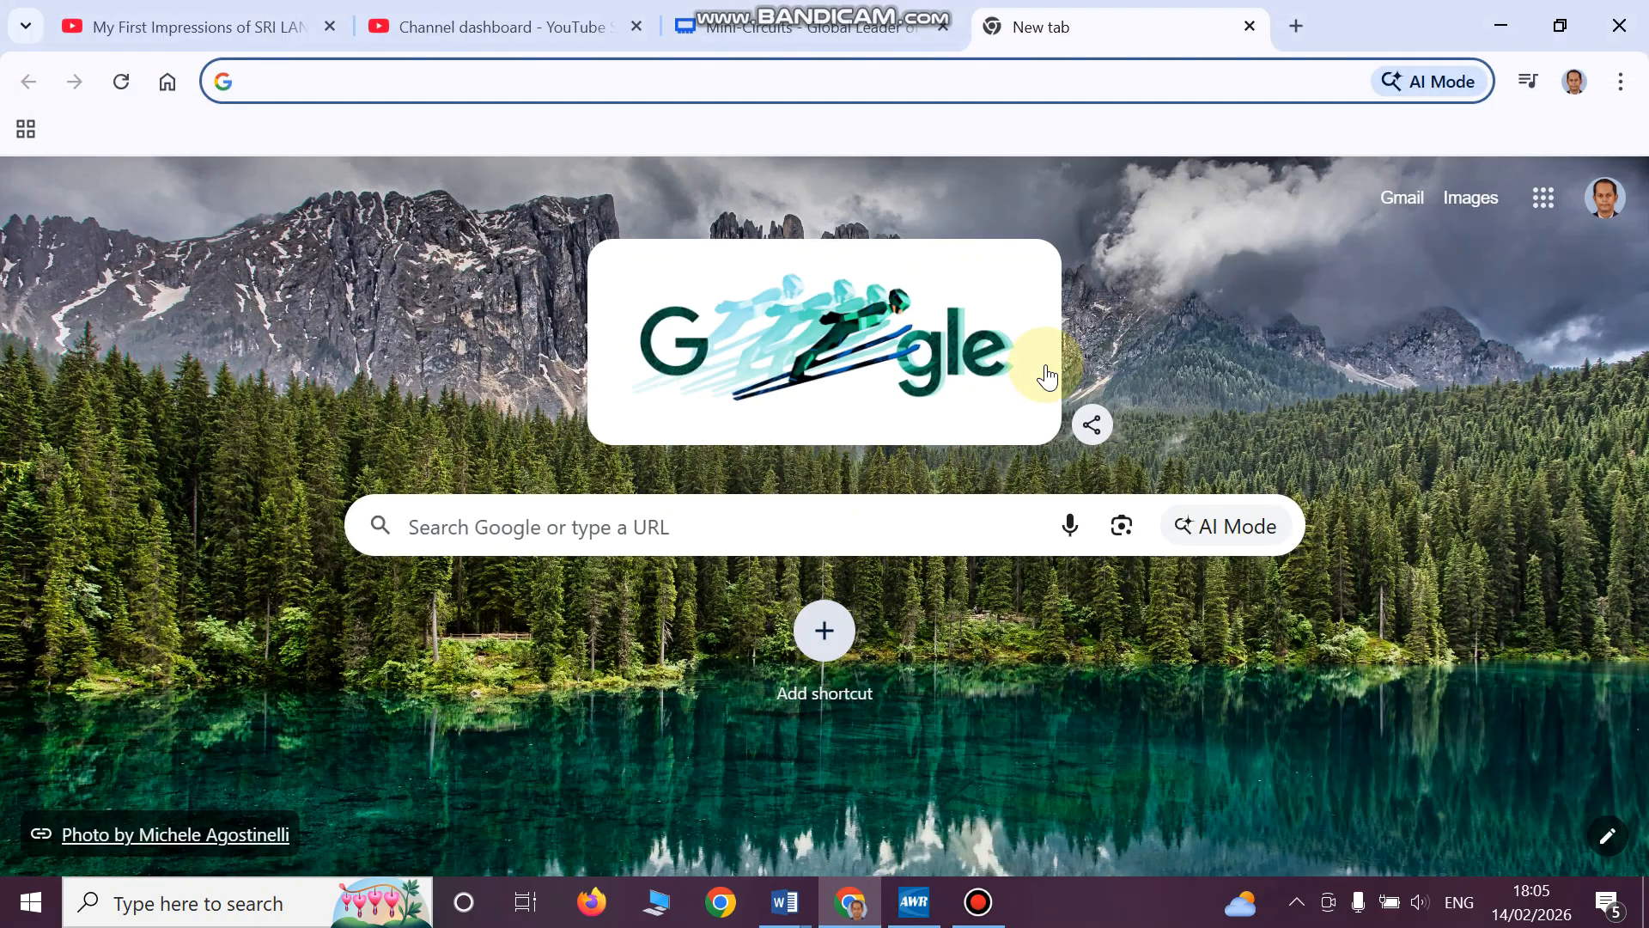
pyautogui.click(872, 38)
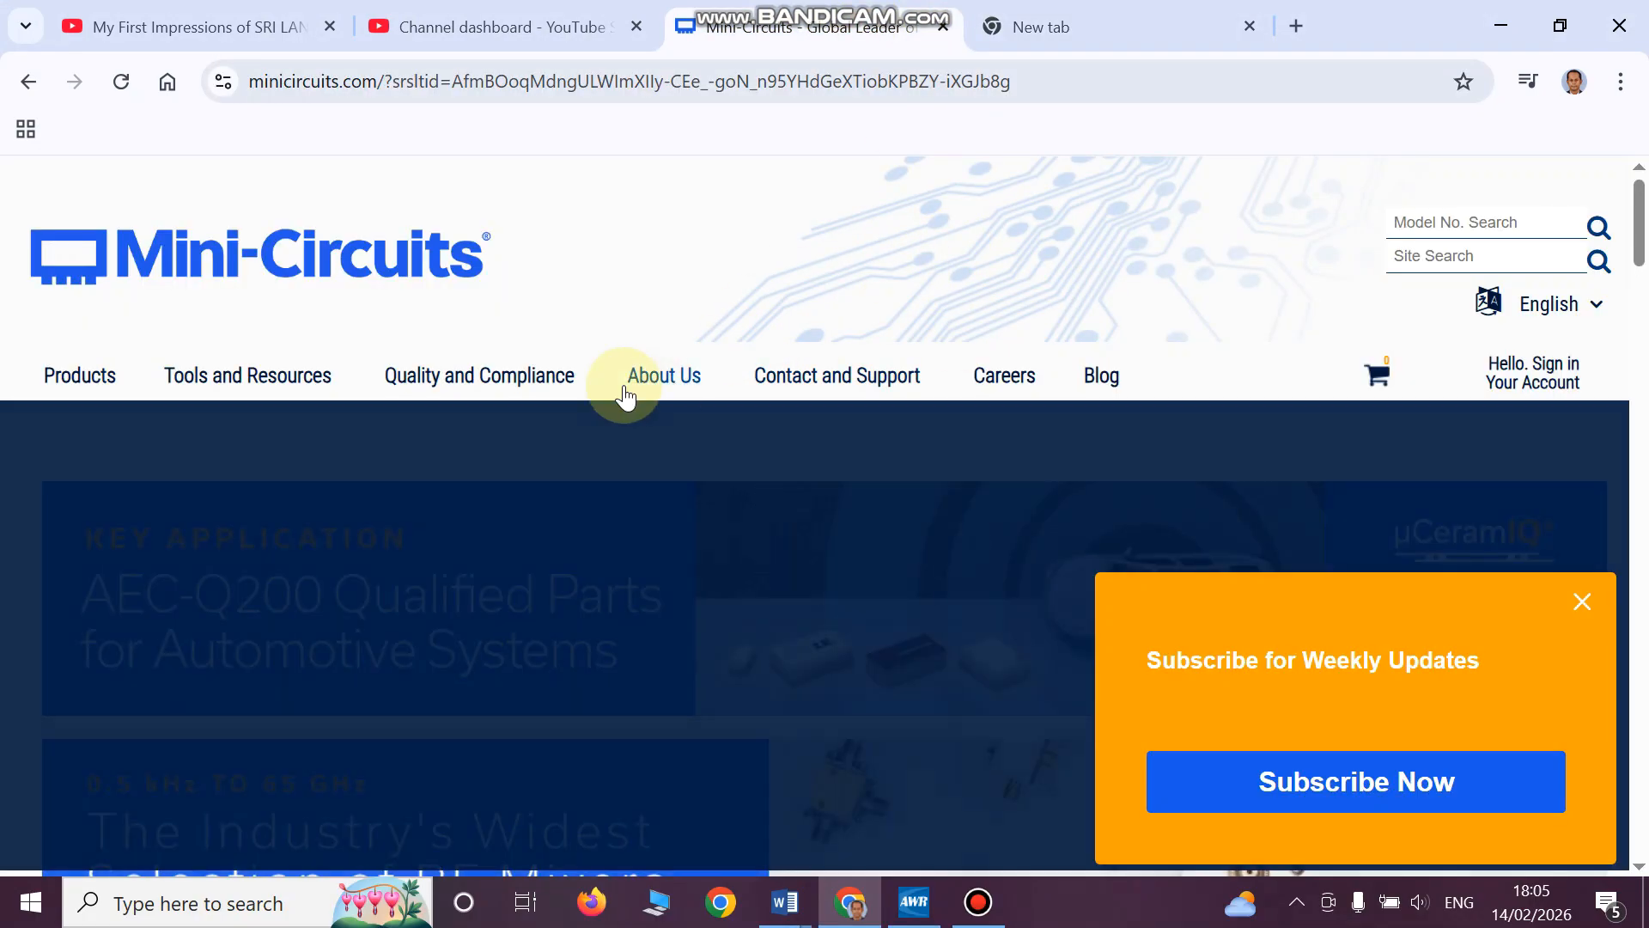
pyautogui.moveTo(107, 378)
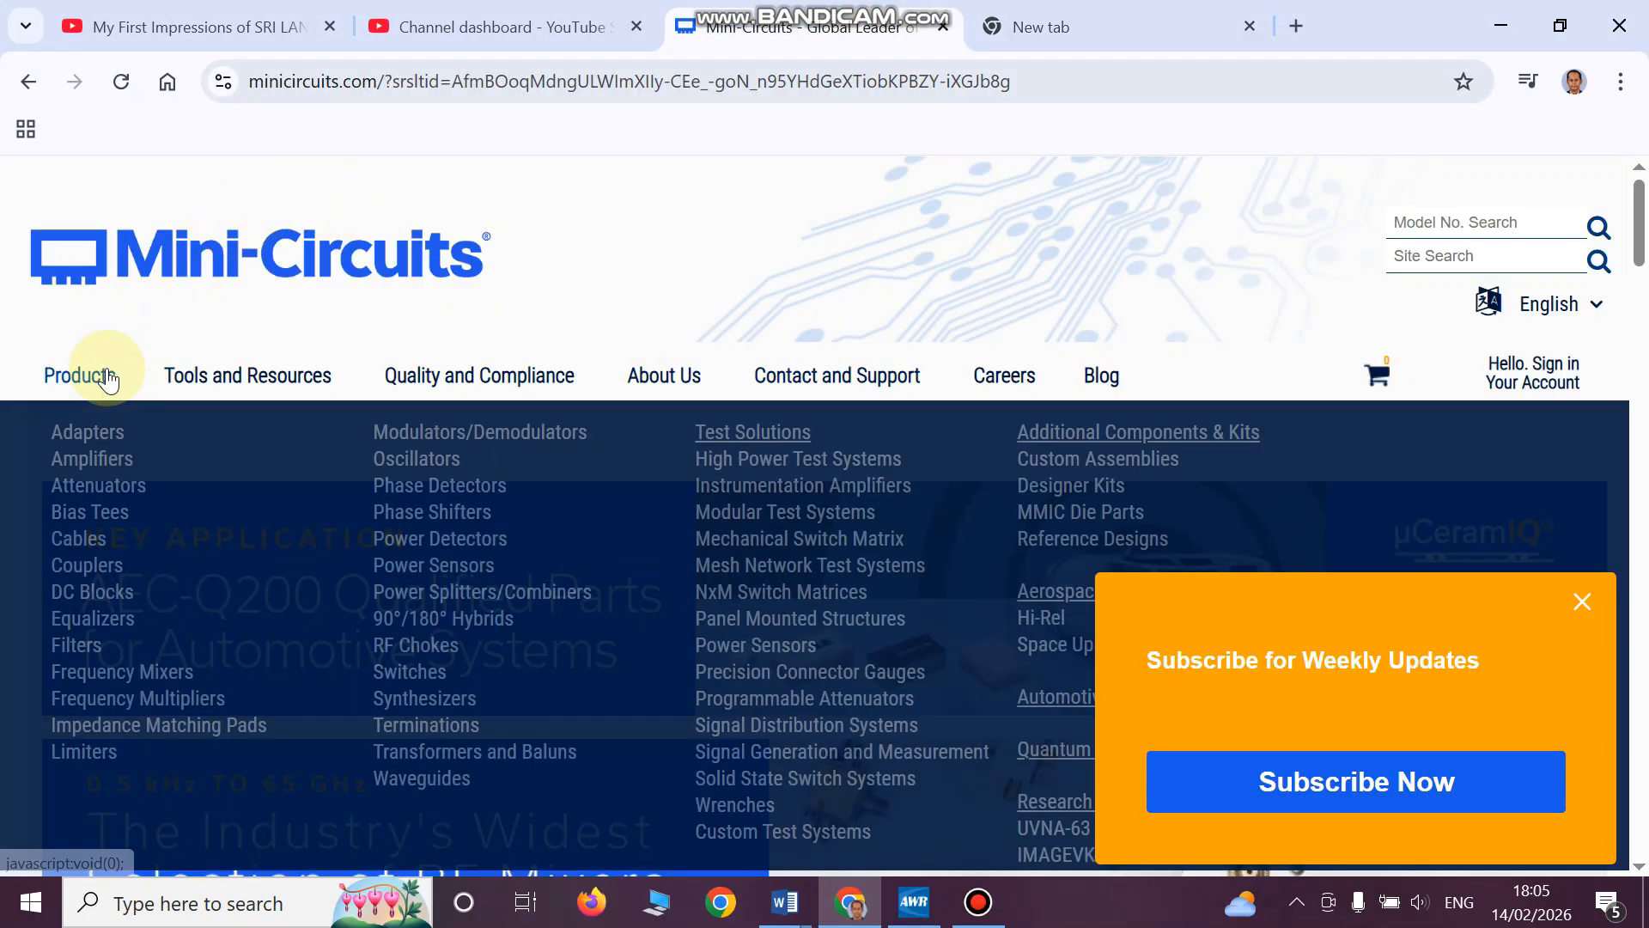
pyautogui.click(103, 461)
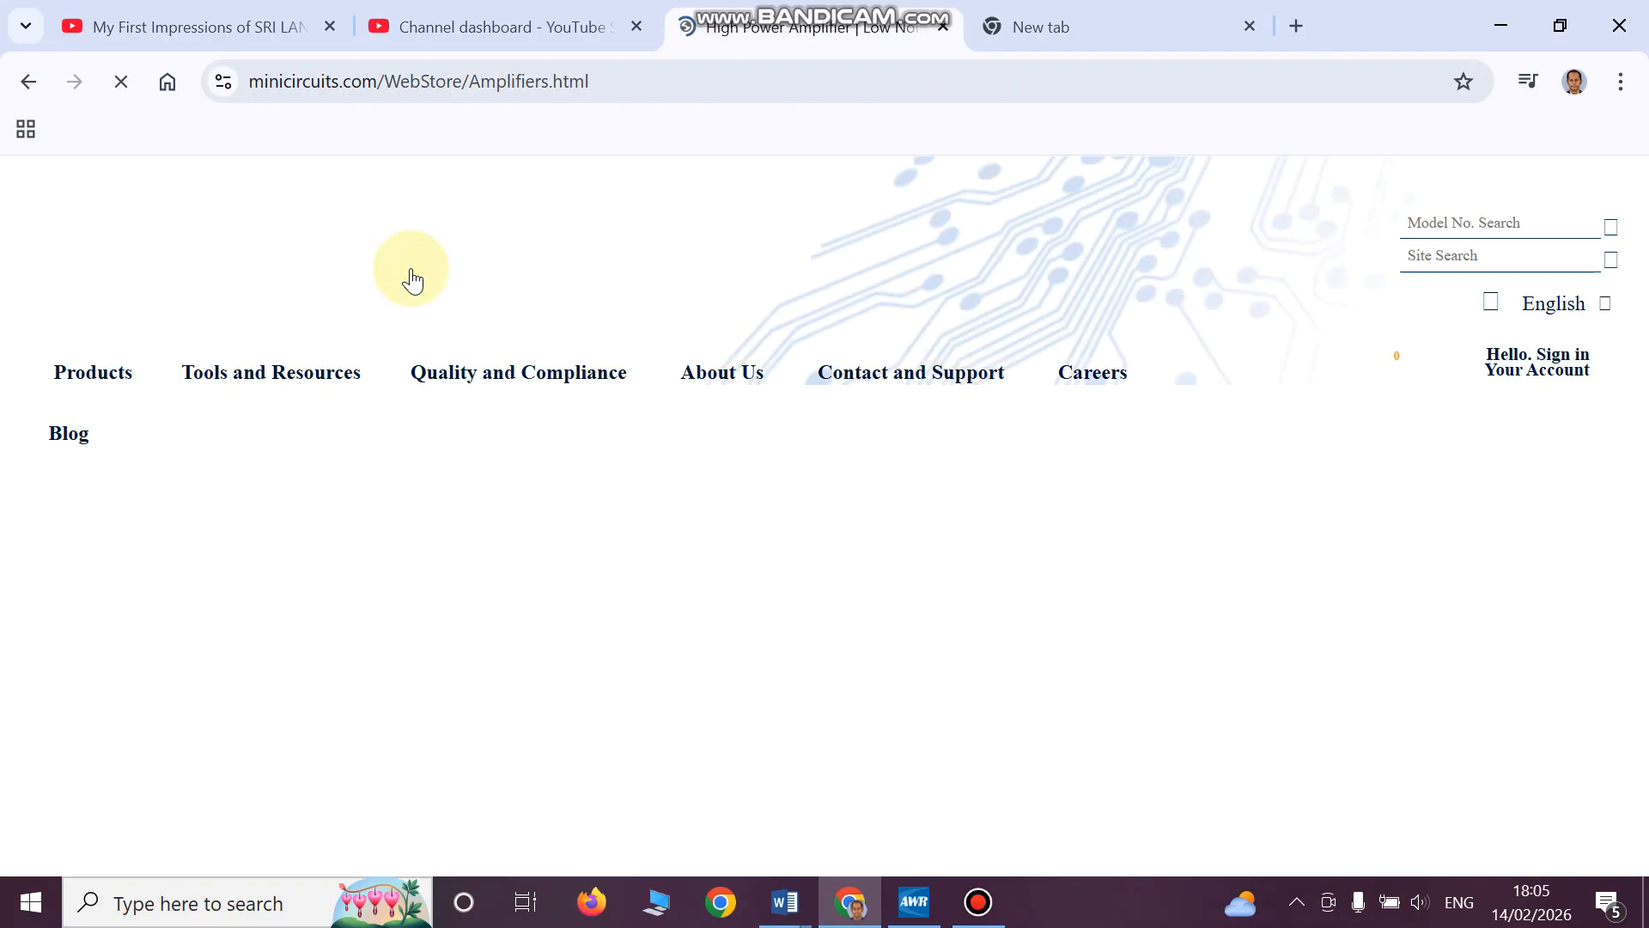
pyautogui.moveTo(832, 382)
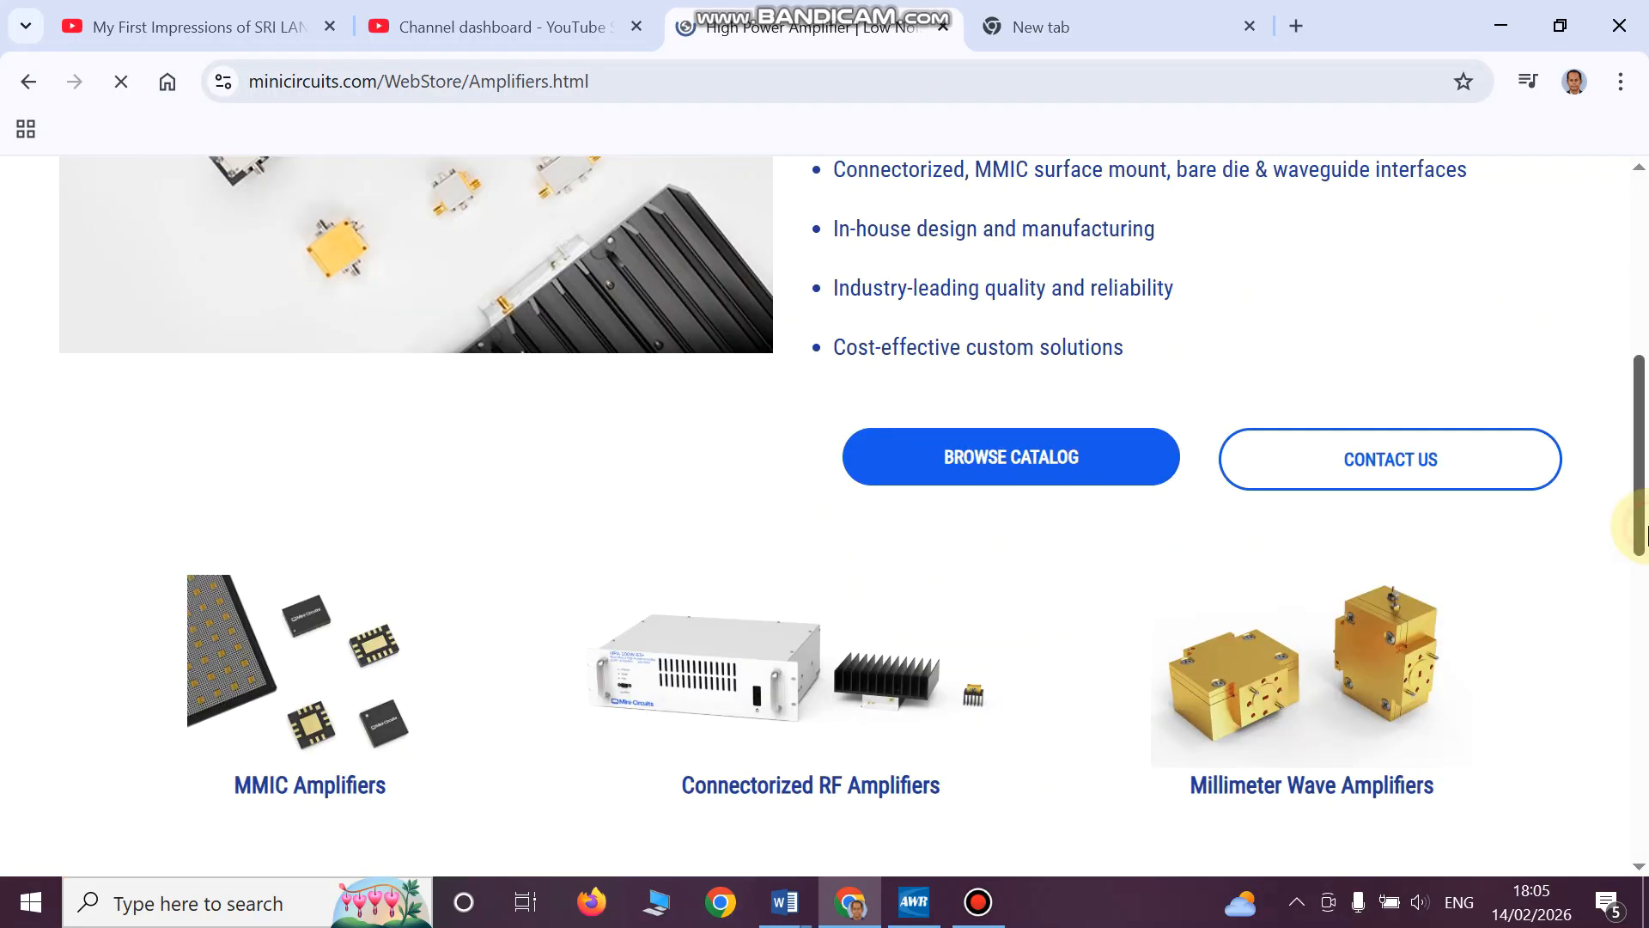
# - Find the LEE-29+ model in the amplifier table and open its product page
pyautogui.click(1636, 524)
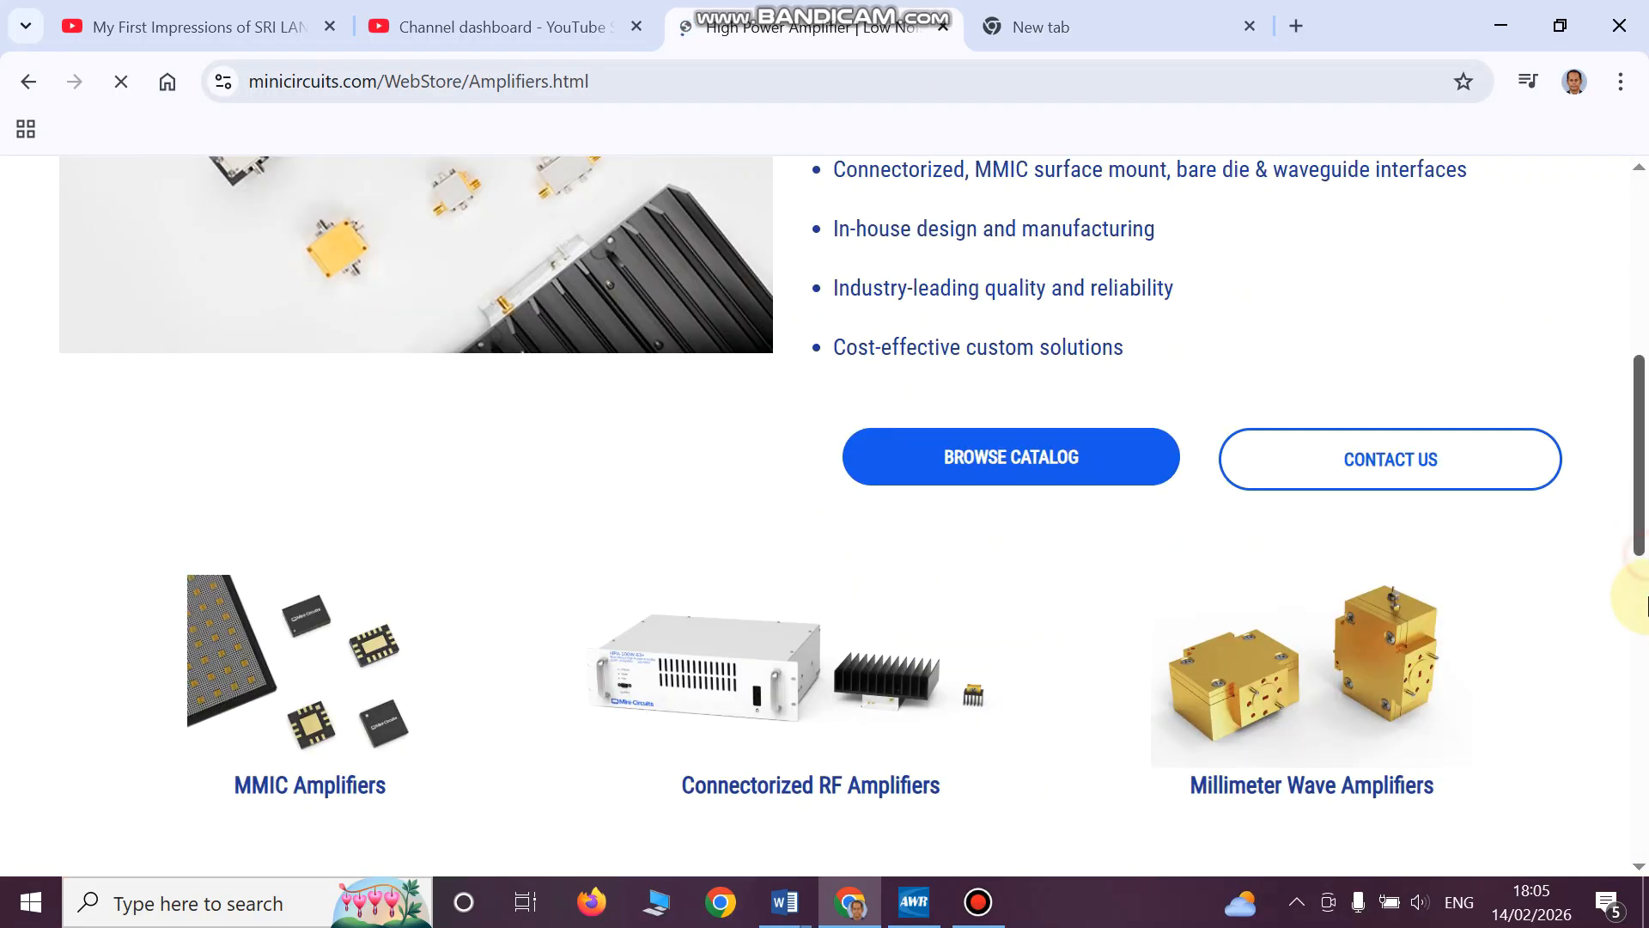
pyautogui.click(1639, 602)
pyautogui.click(1639, 679)
pyautogui.click(1639, 700)
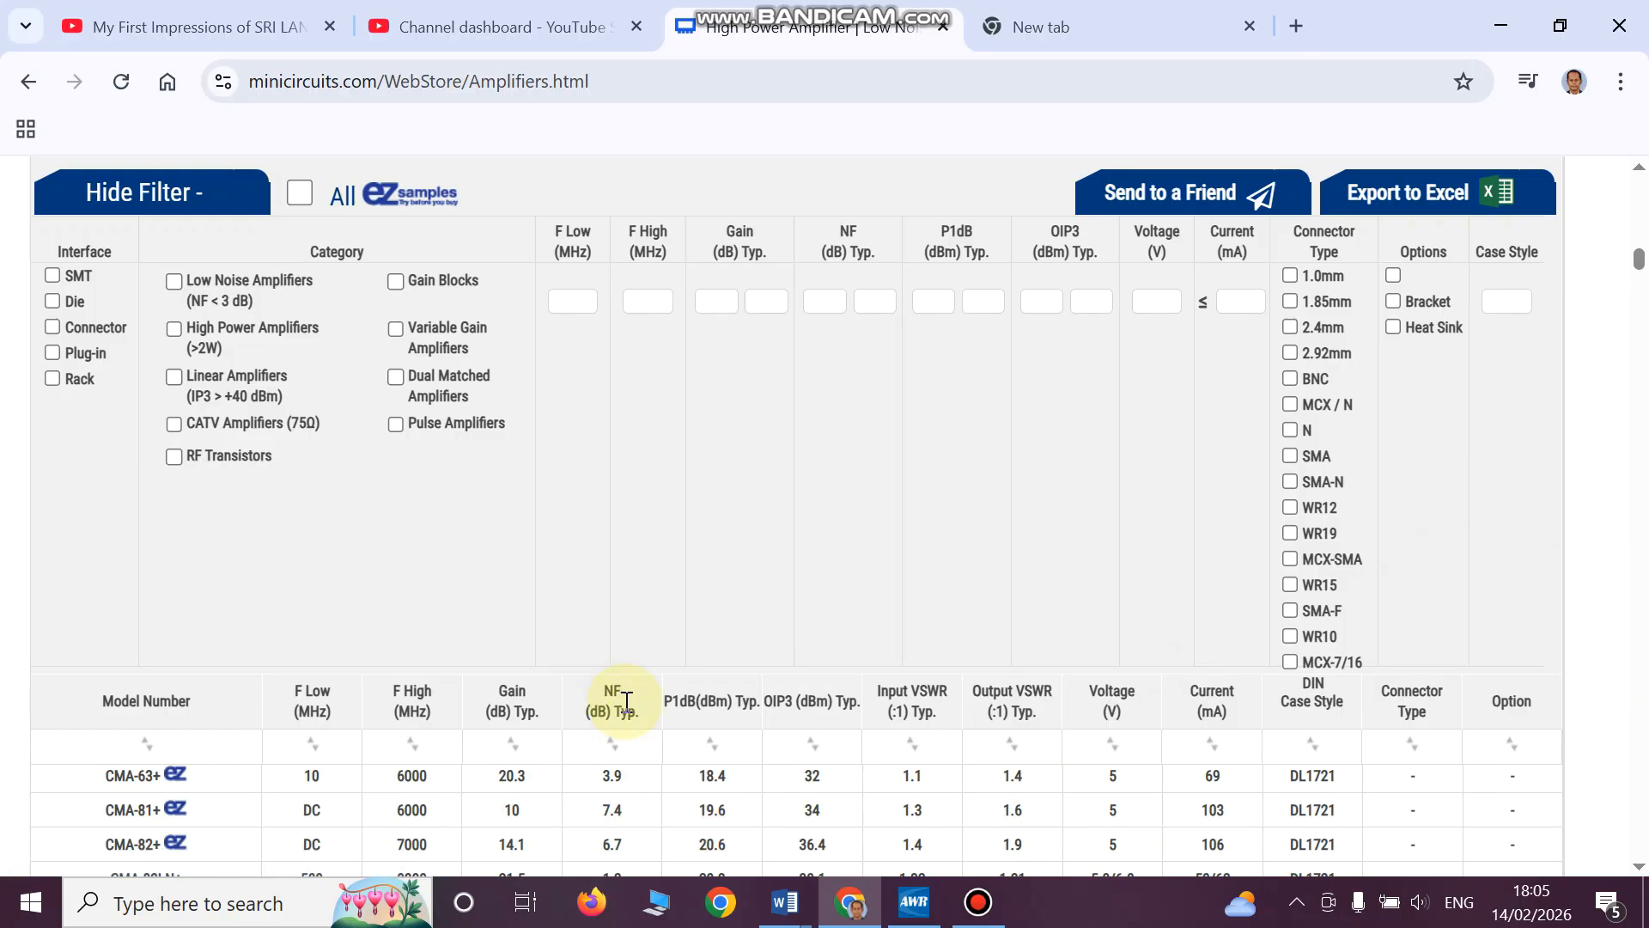
pyautogui.scroll(-5, 1600, 599)
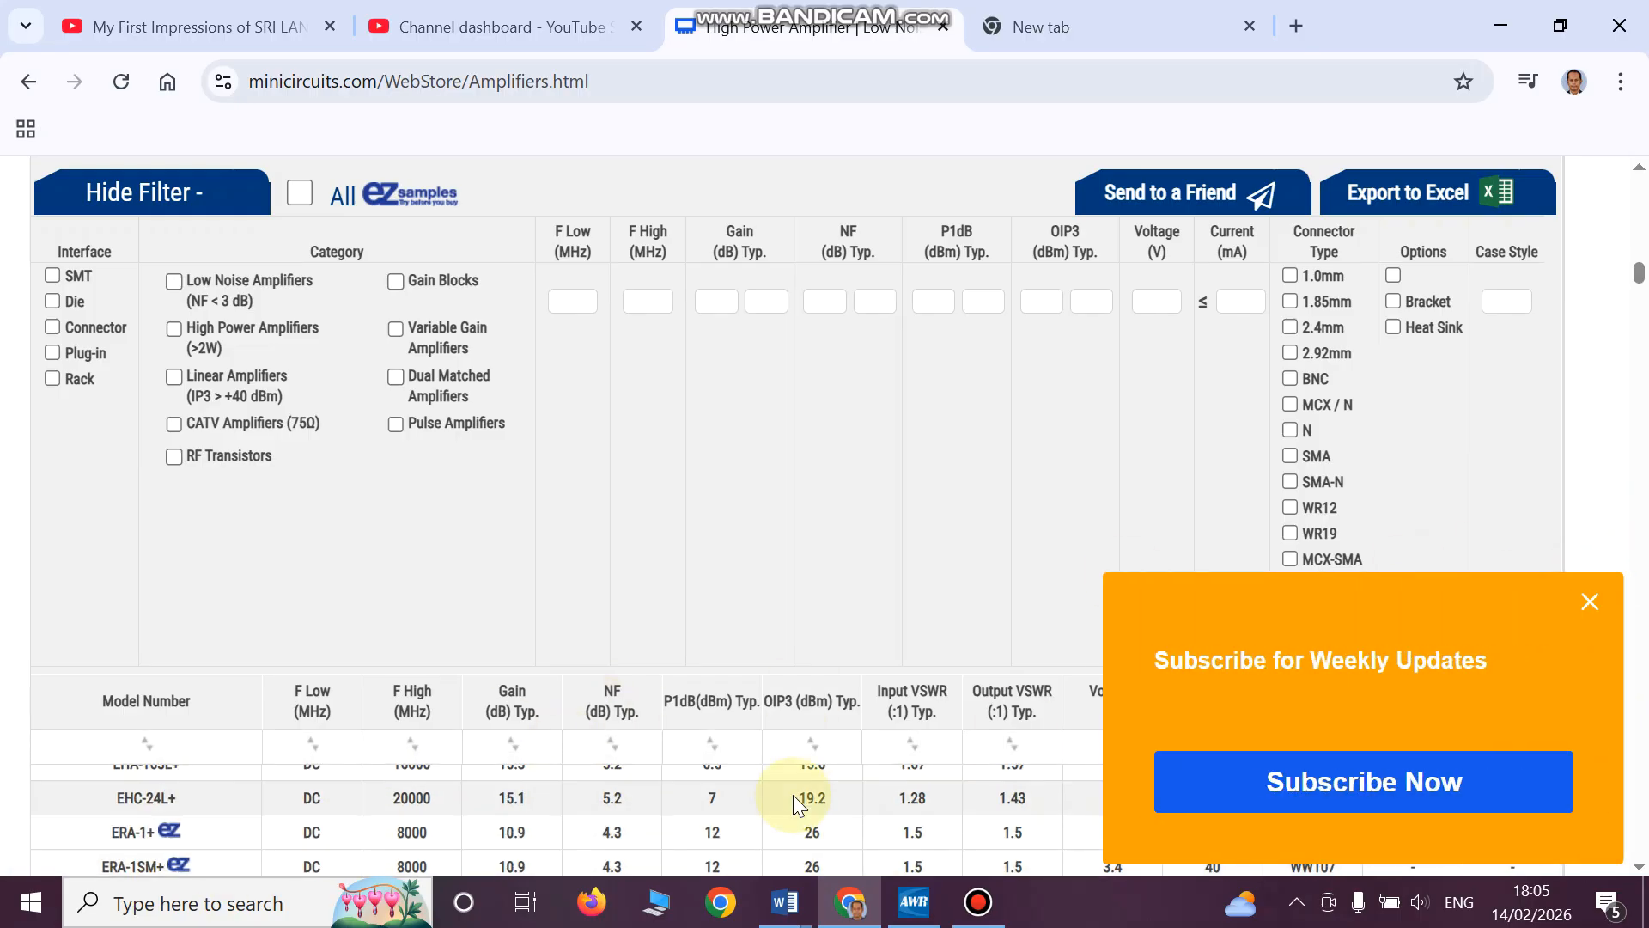
pyautogui.moveTo(1639, 275); pyautogui.dragTo(1639, 325)
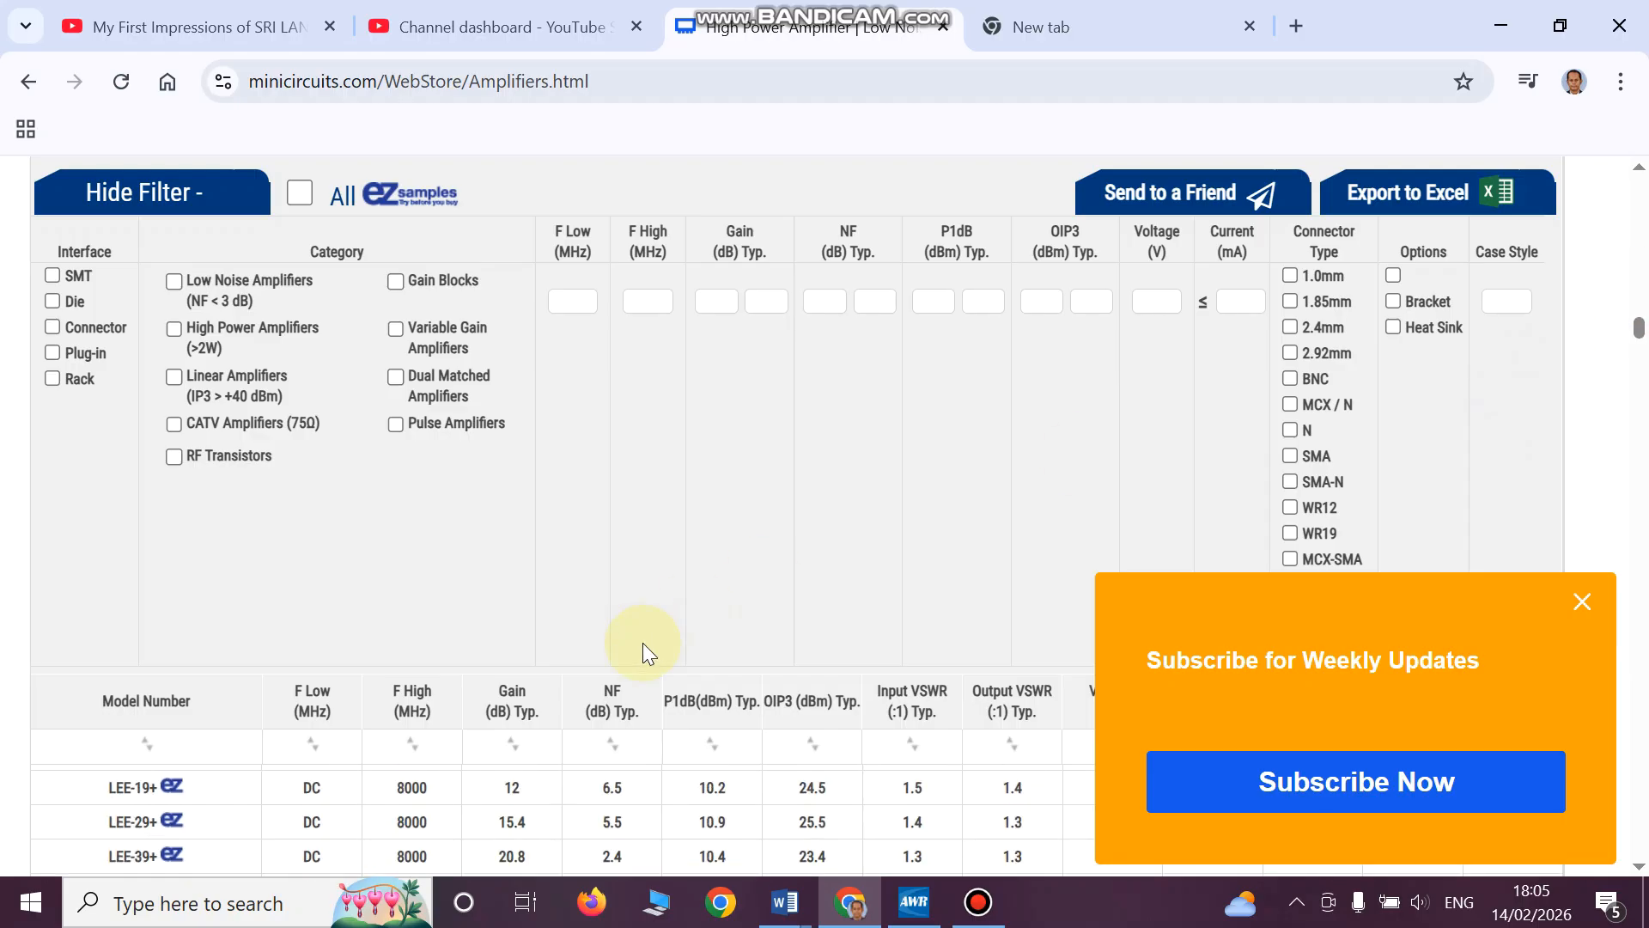
pyautogui.click(148, 822)
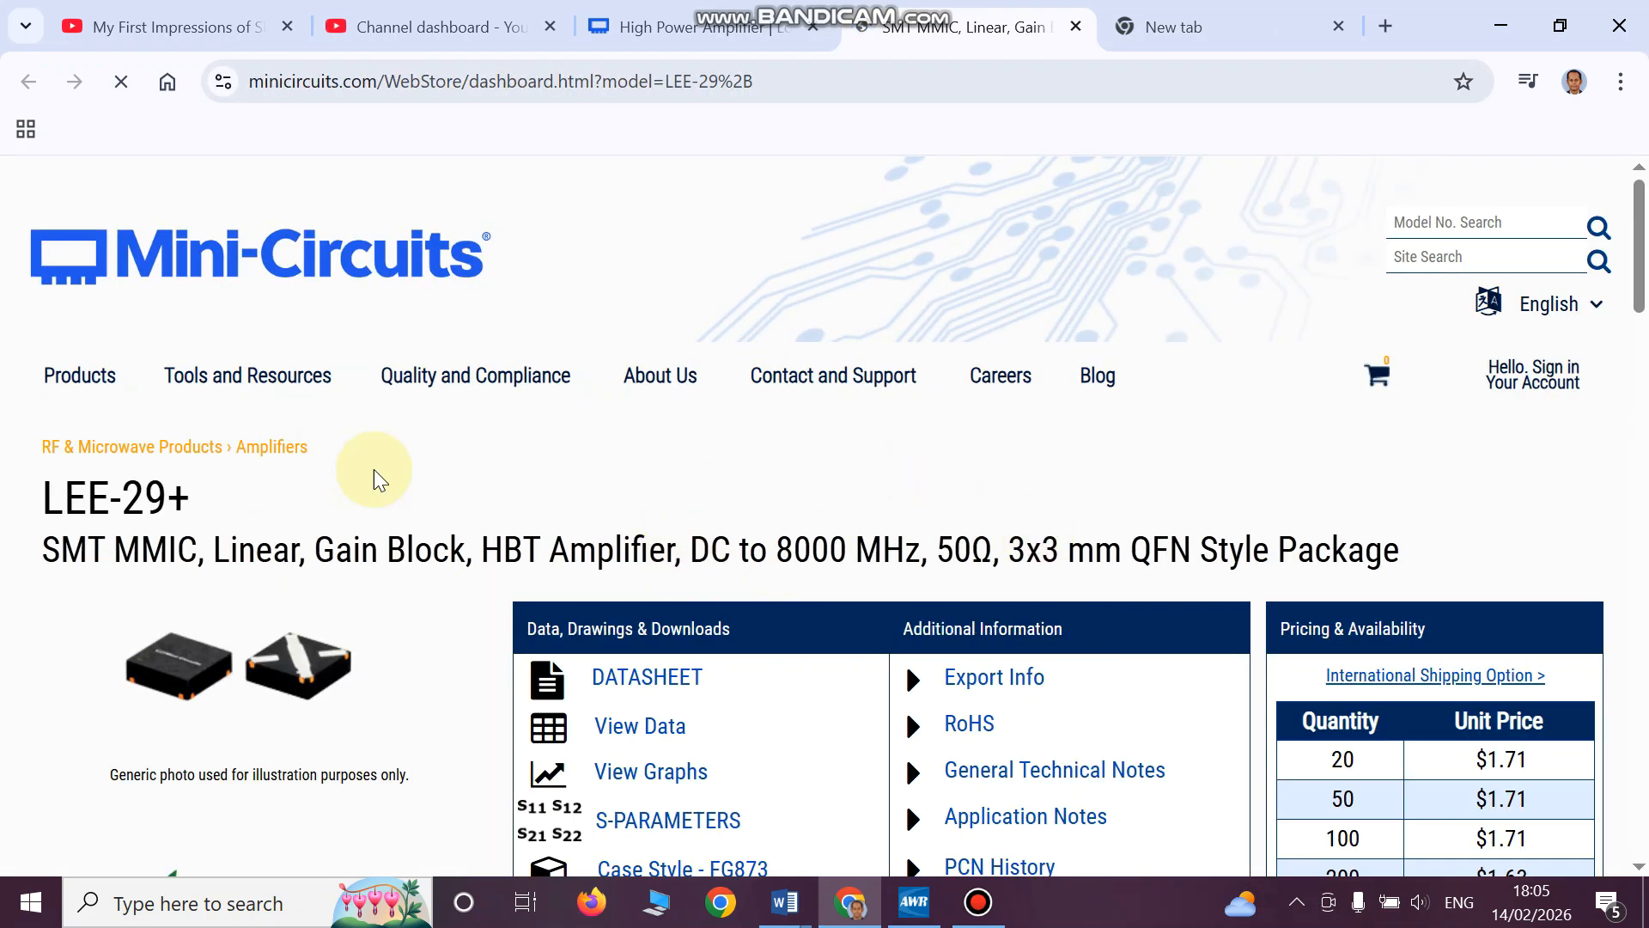
# - Download the S-parameters archive for the LEE-29+ and show the downloaded ZIP in its folder
pyautogui.scroll(-3, 1646, 210)
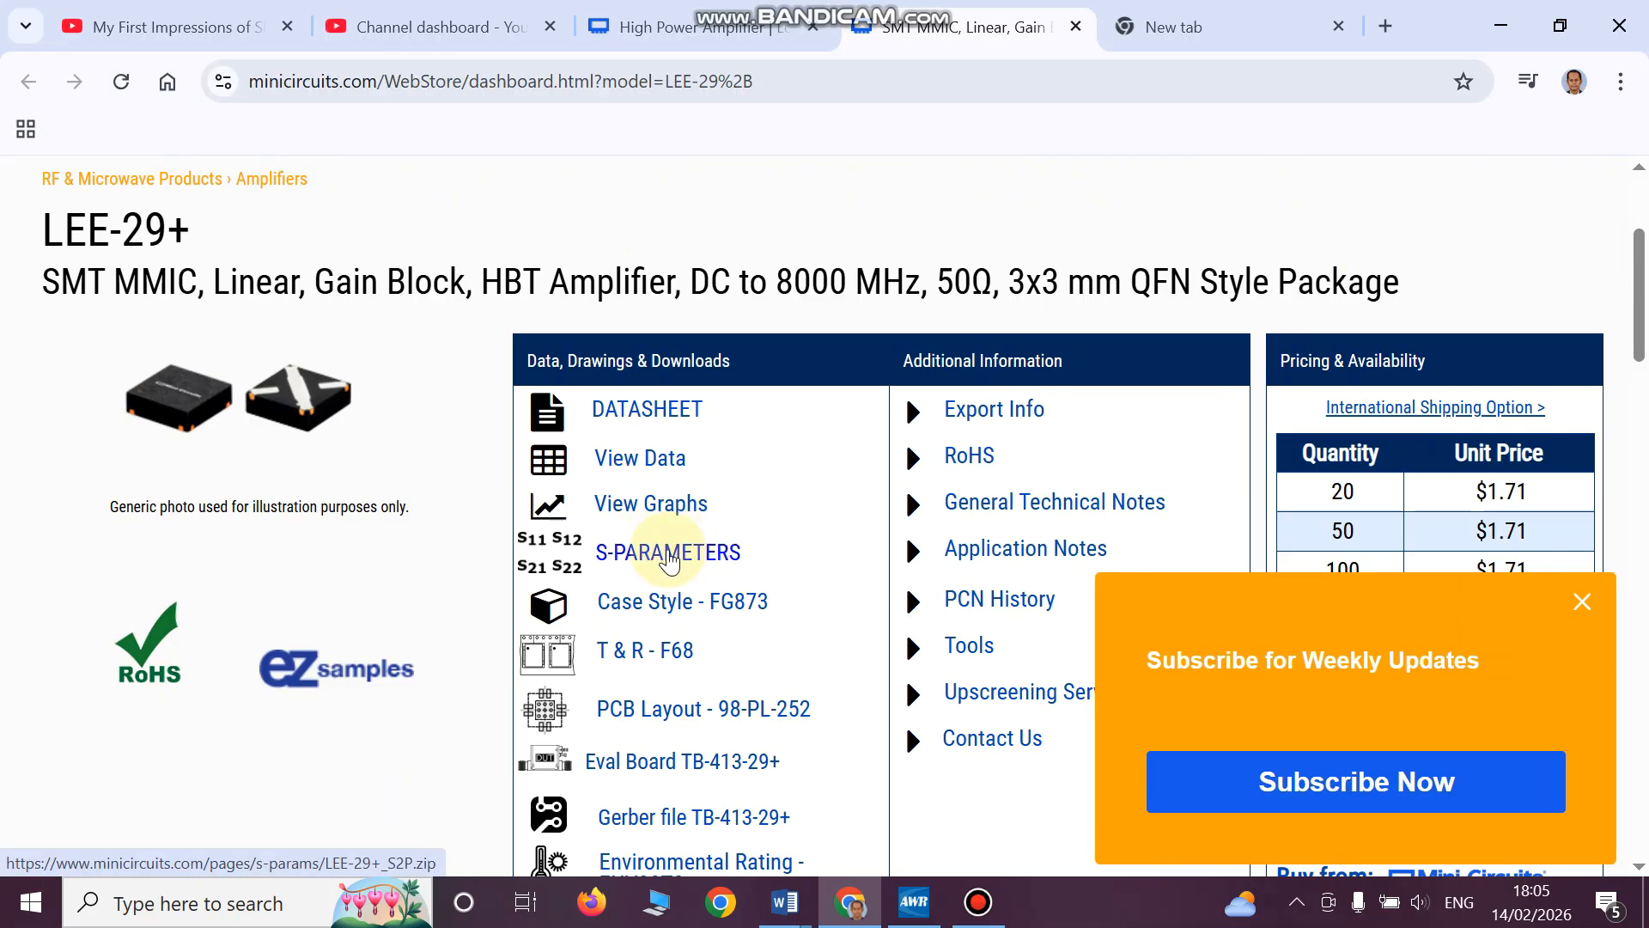
pyautogui.click(669, 557)
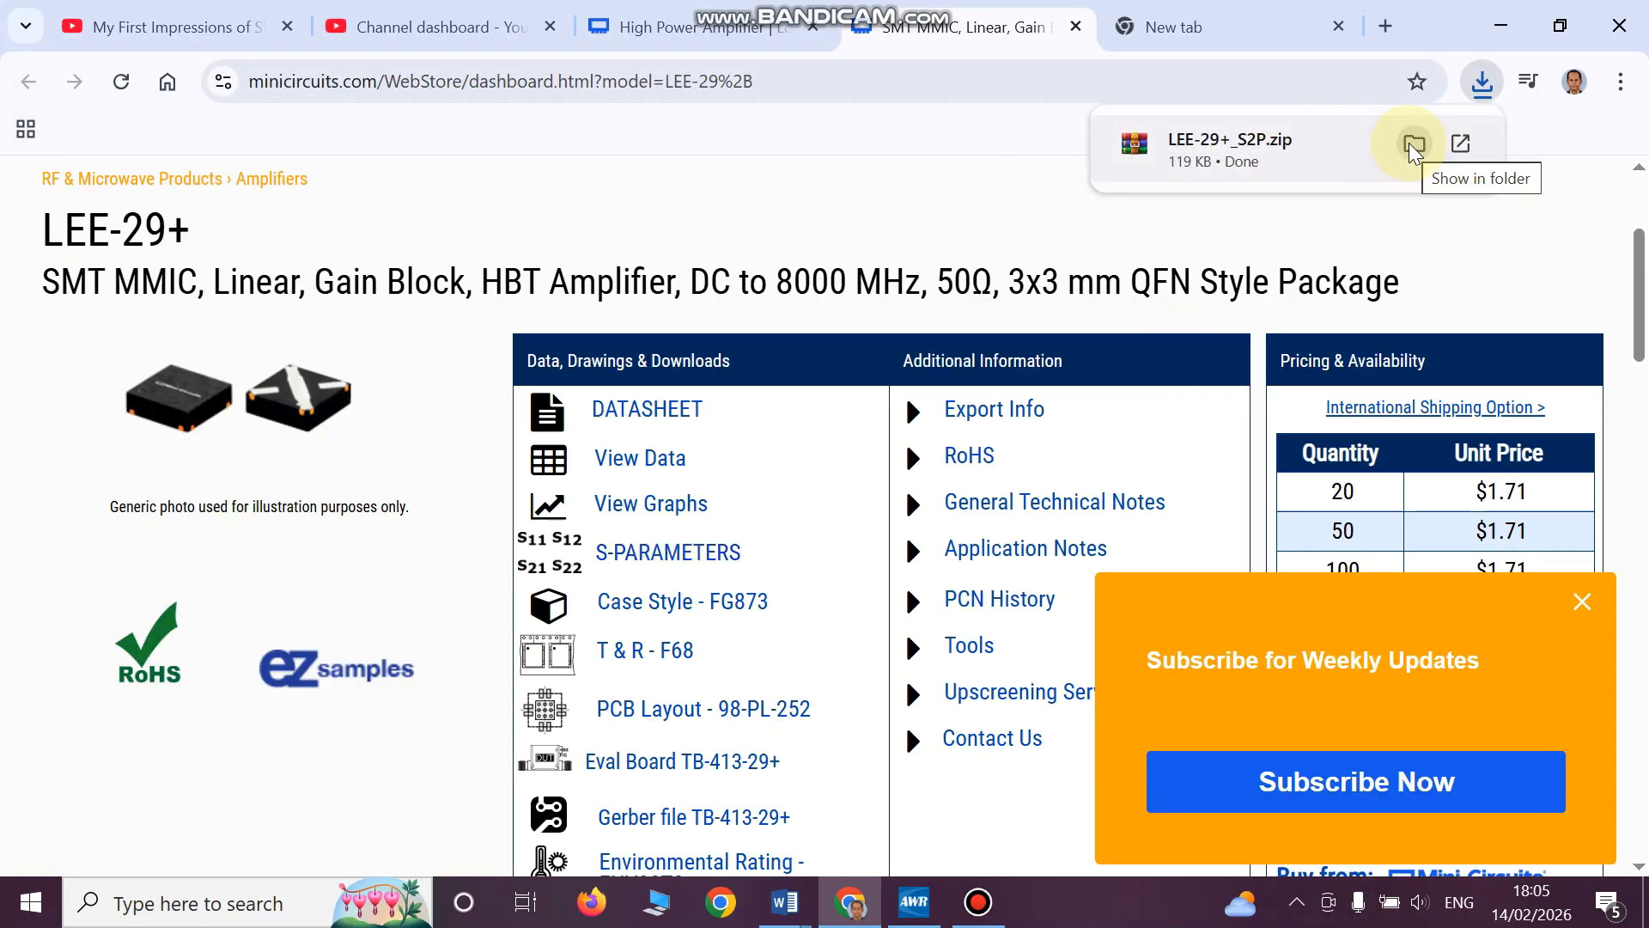
pyautogui.click(1414, 146)
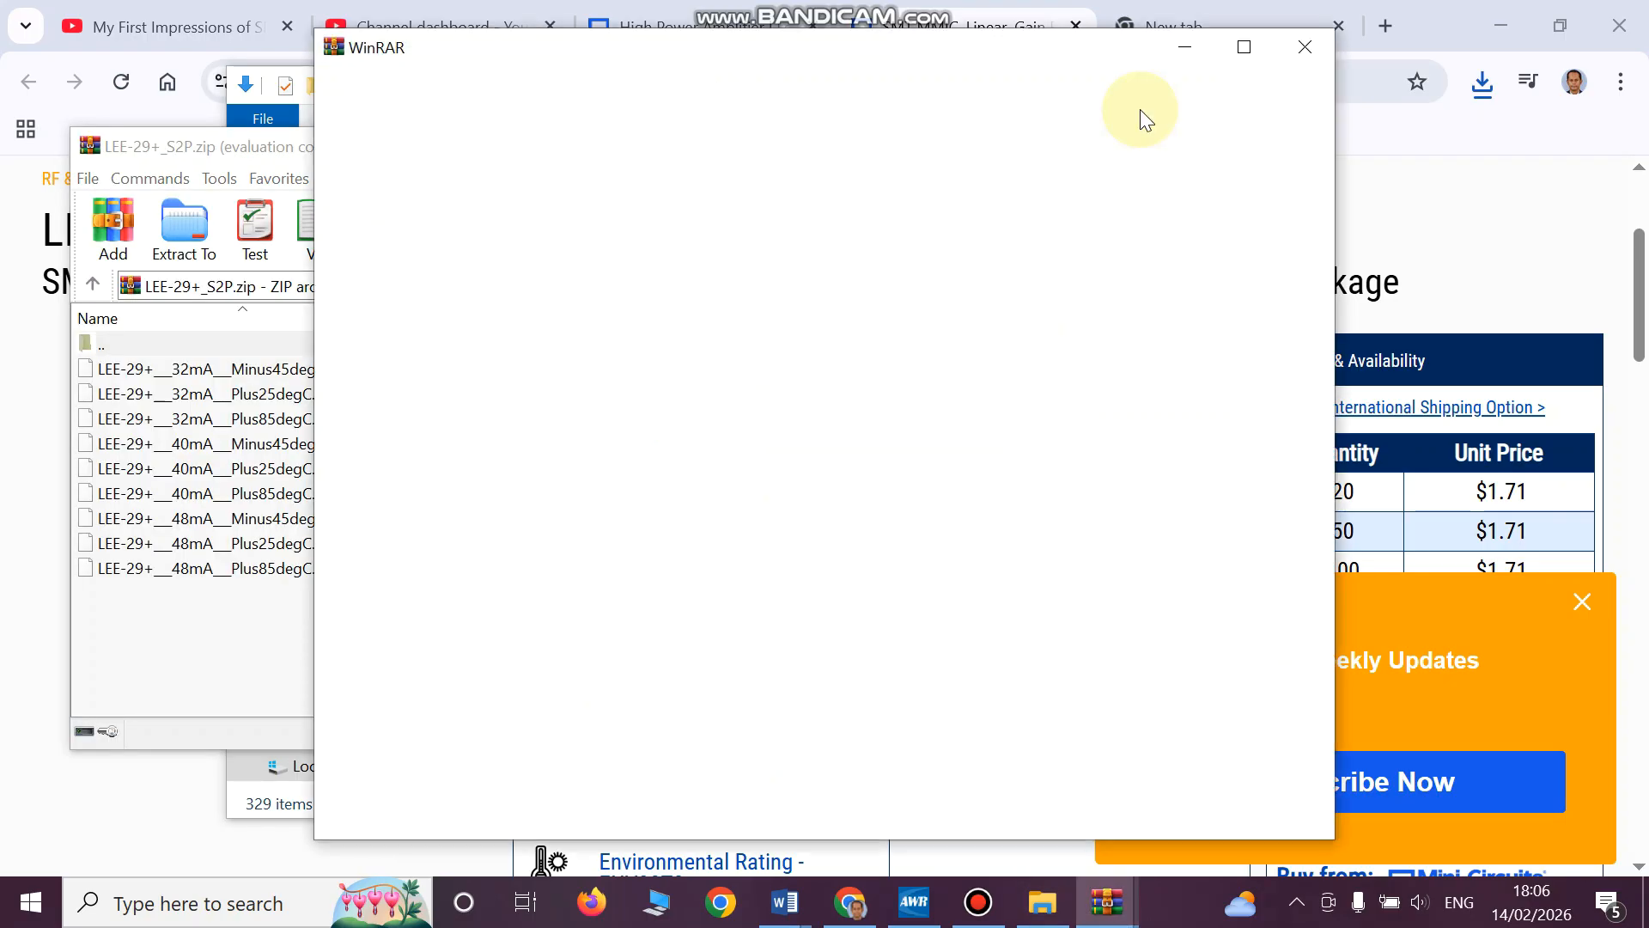
# - Examine the S2P files inside the LEE-29+_S2P archive in WinRAR, and close the archive
pyautogui.click(1286, 58)
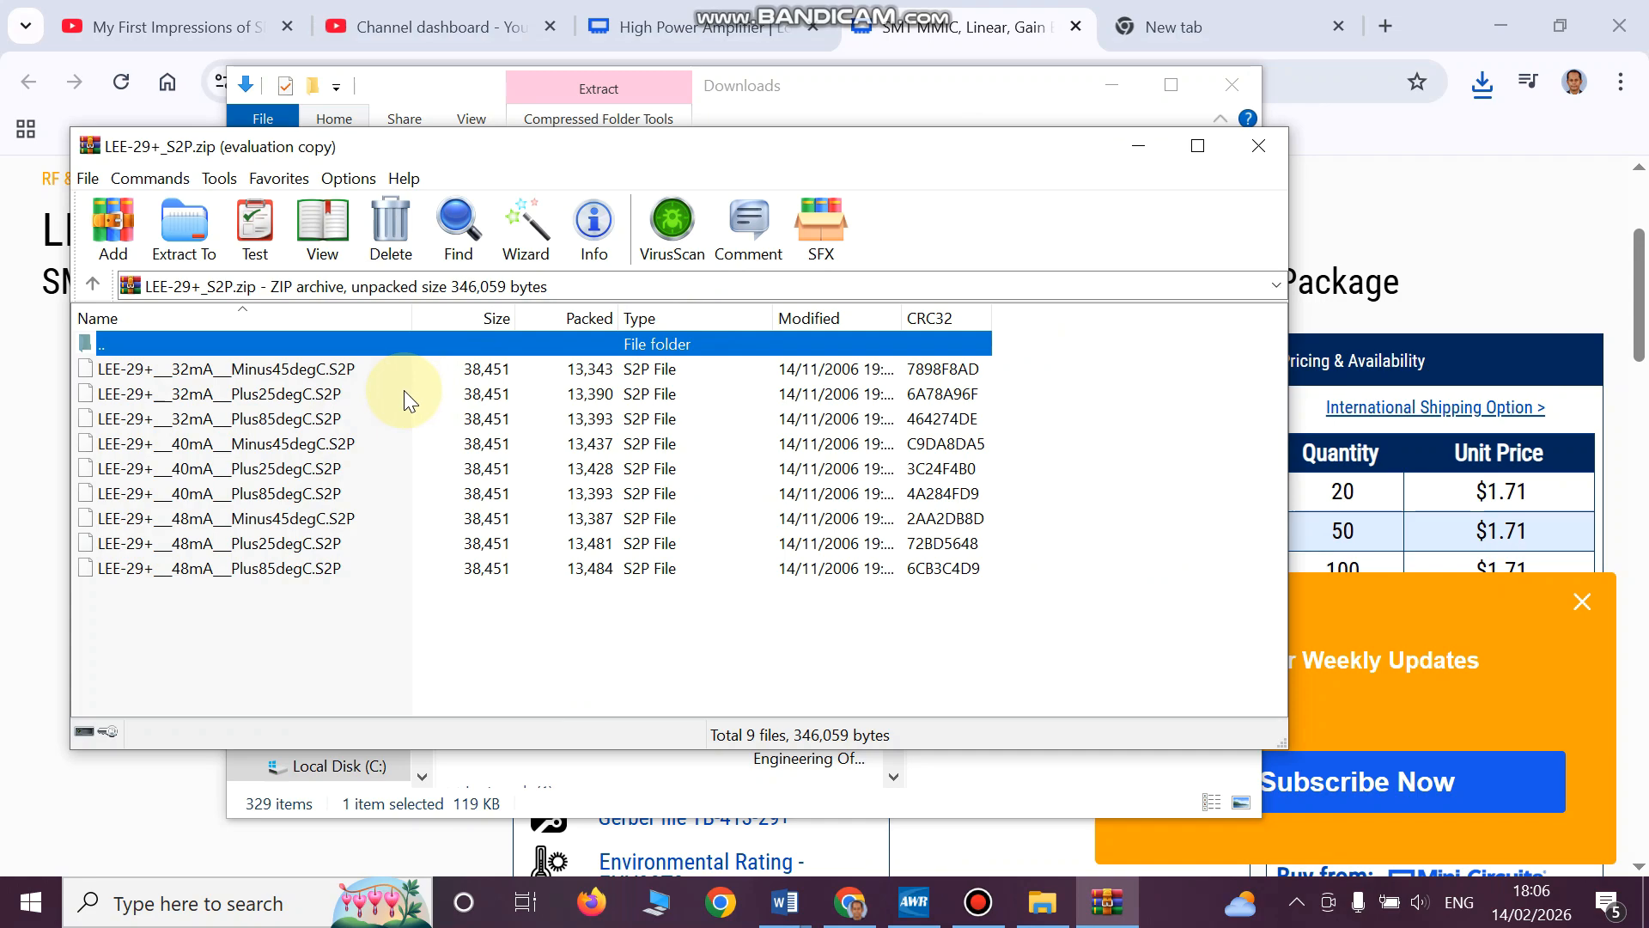
pyautogui.moveTo(412, 323); pyautogui.dragTo(475, 324)
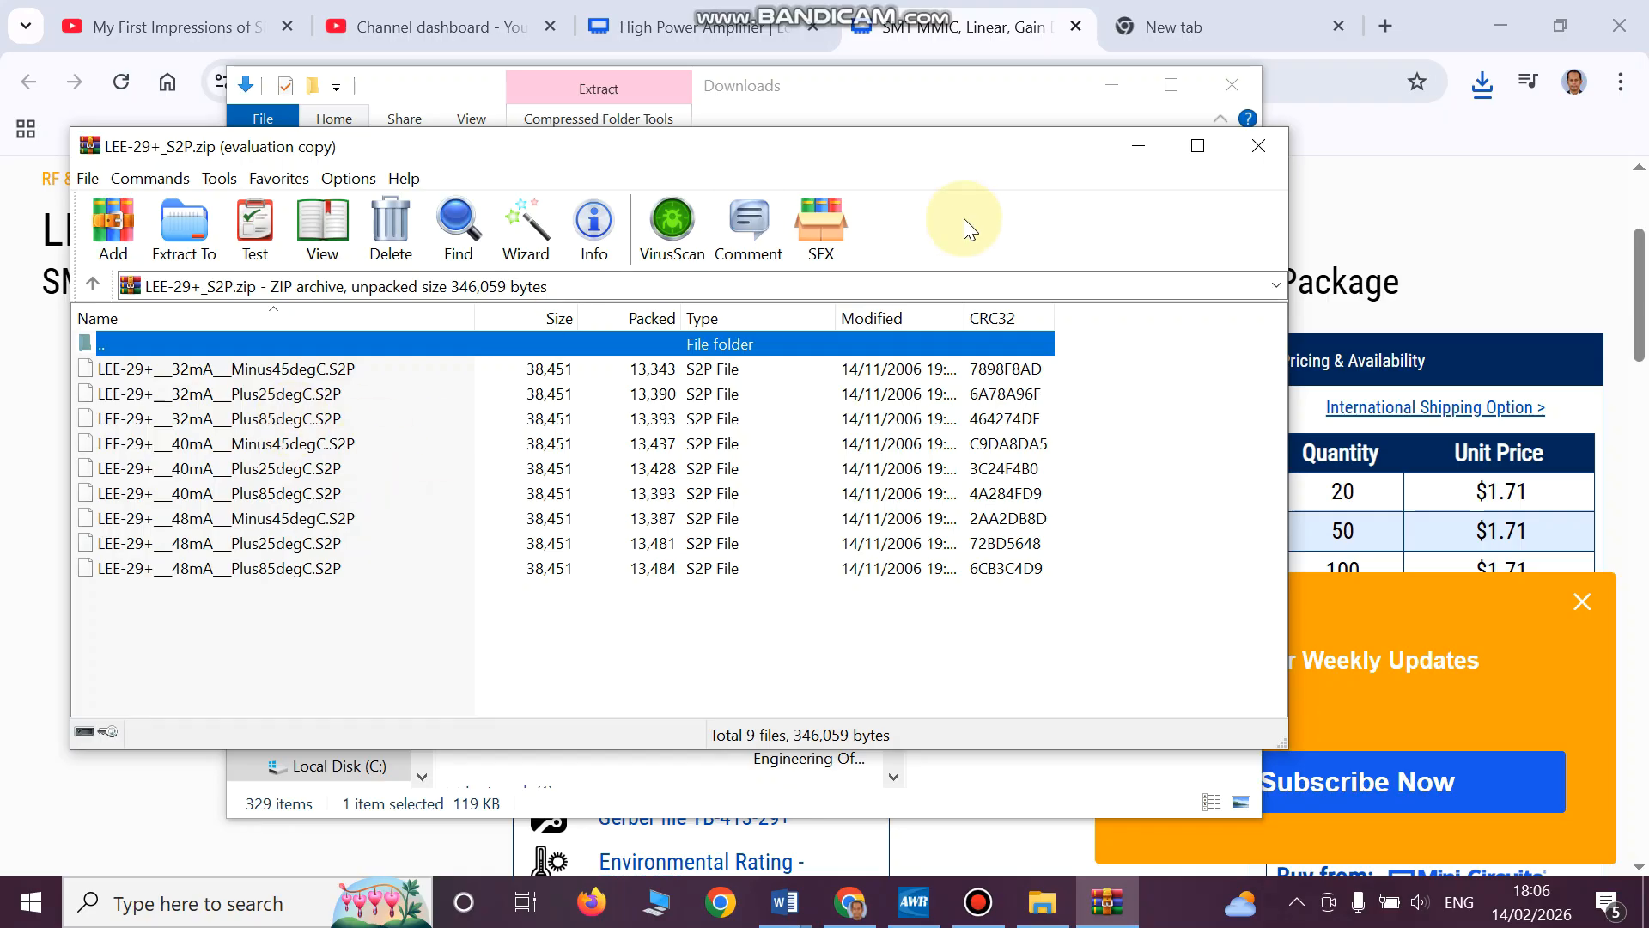
pyautogui.click(1256, 148)
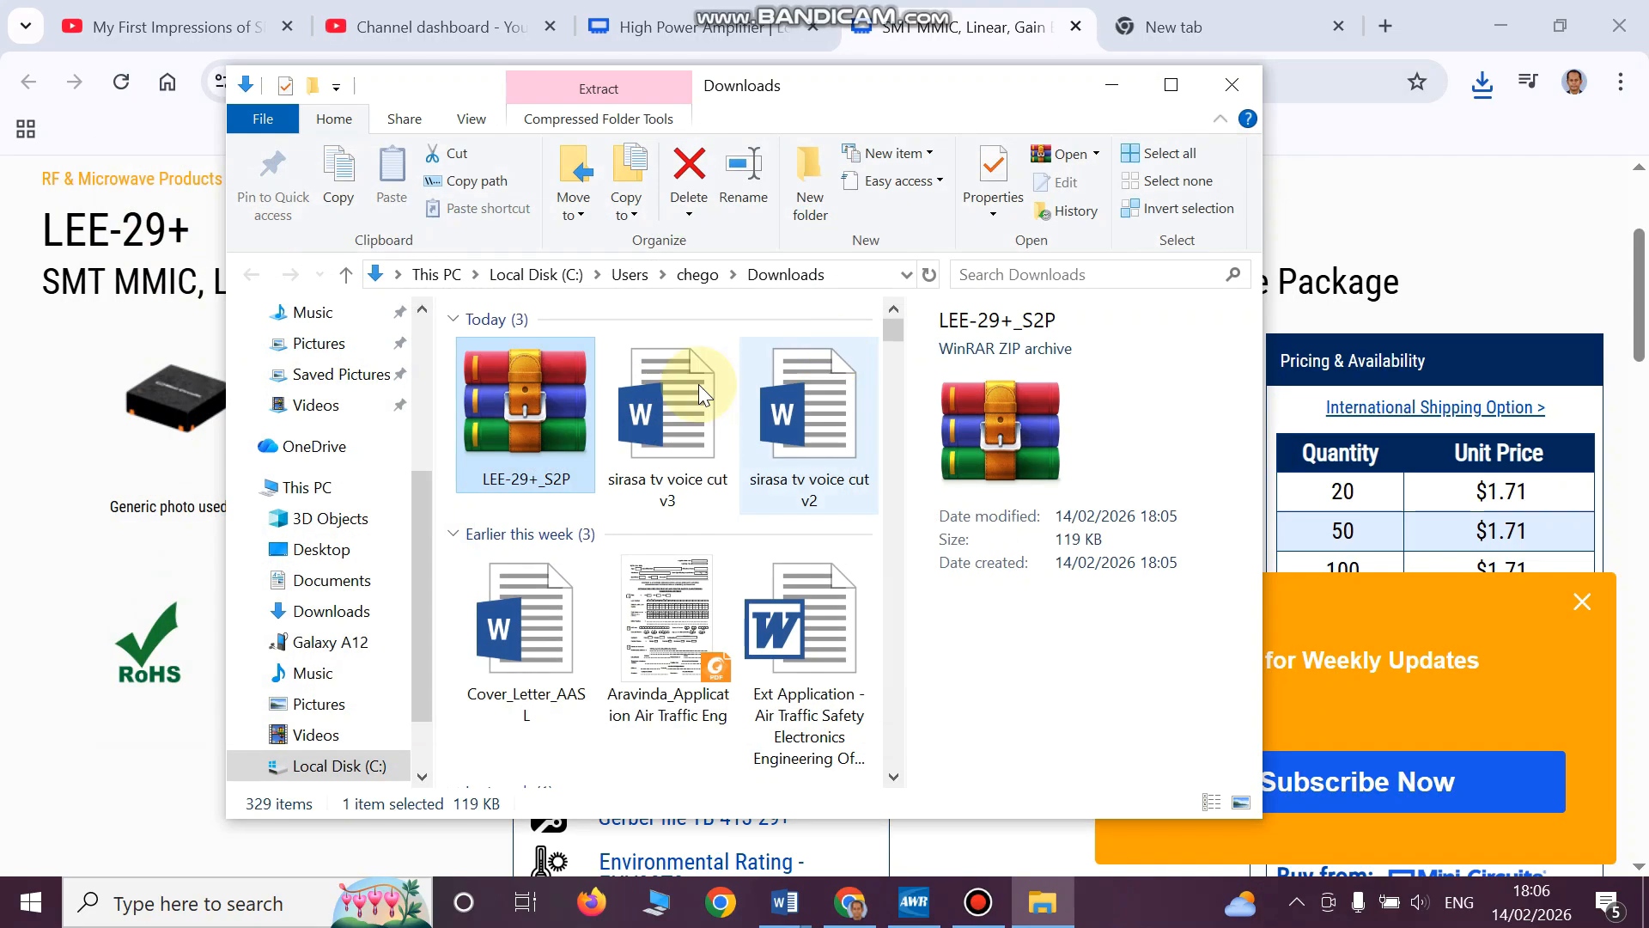
# - Extract the LEE-29+_S2P archive into its own folder in Downloads and open that folder
pyautogui.rightClick(491, 436)
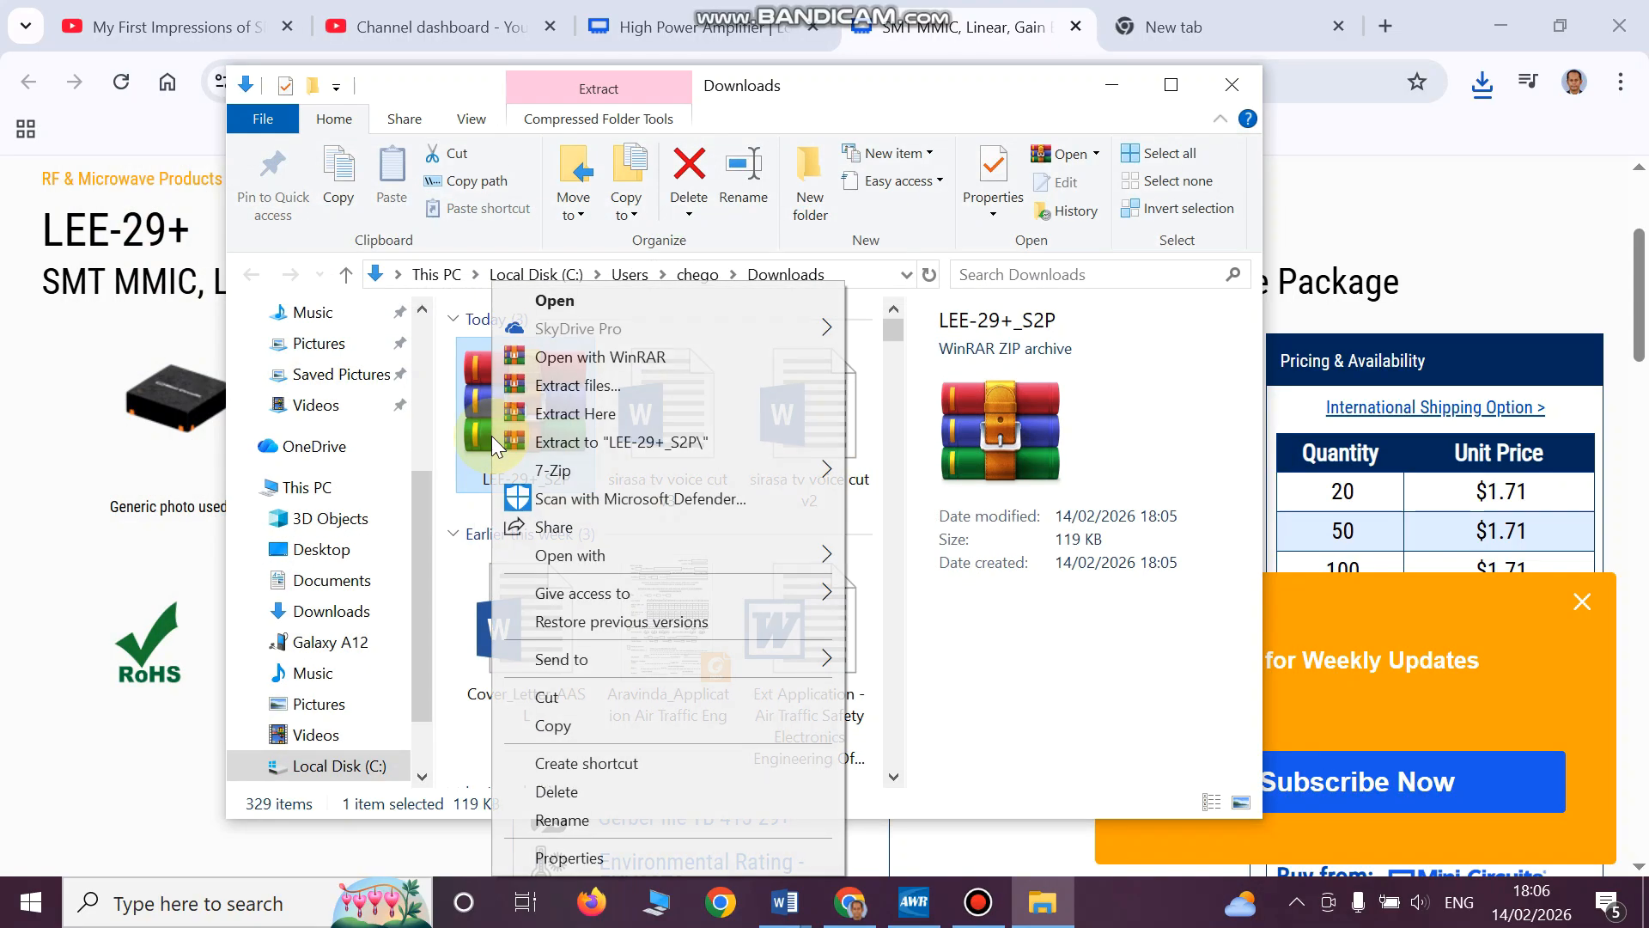
pyautogui.click(608, 438)
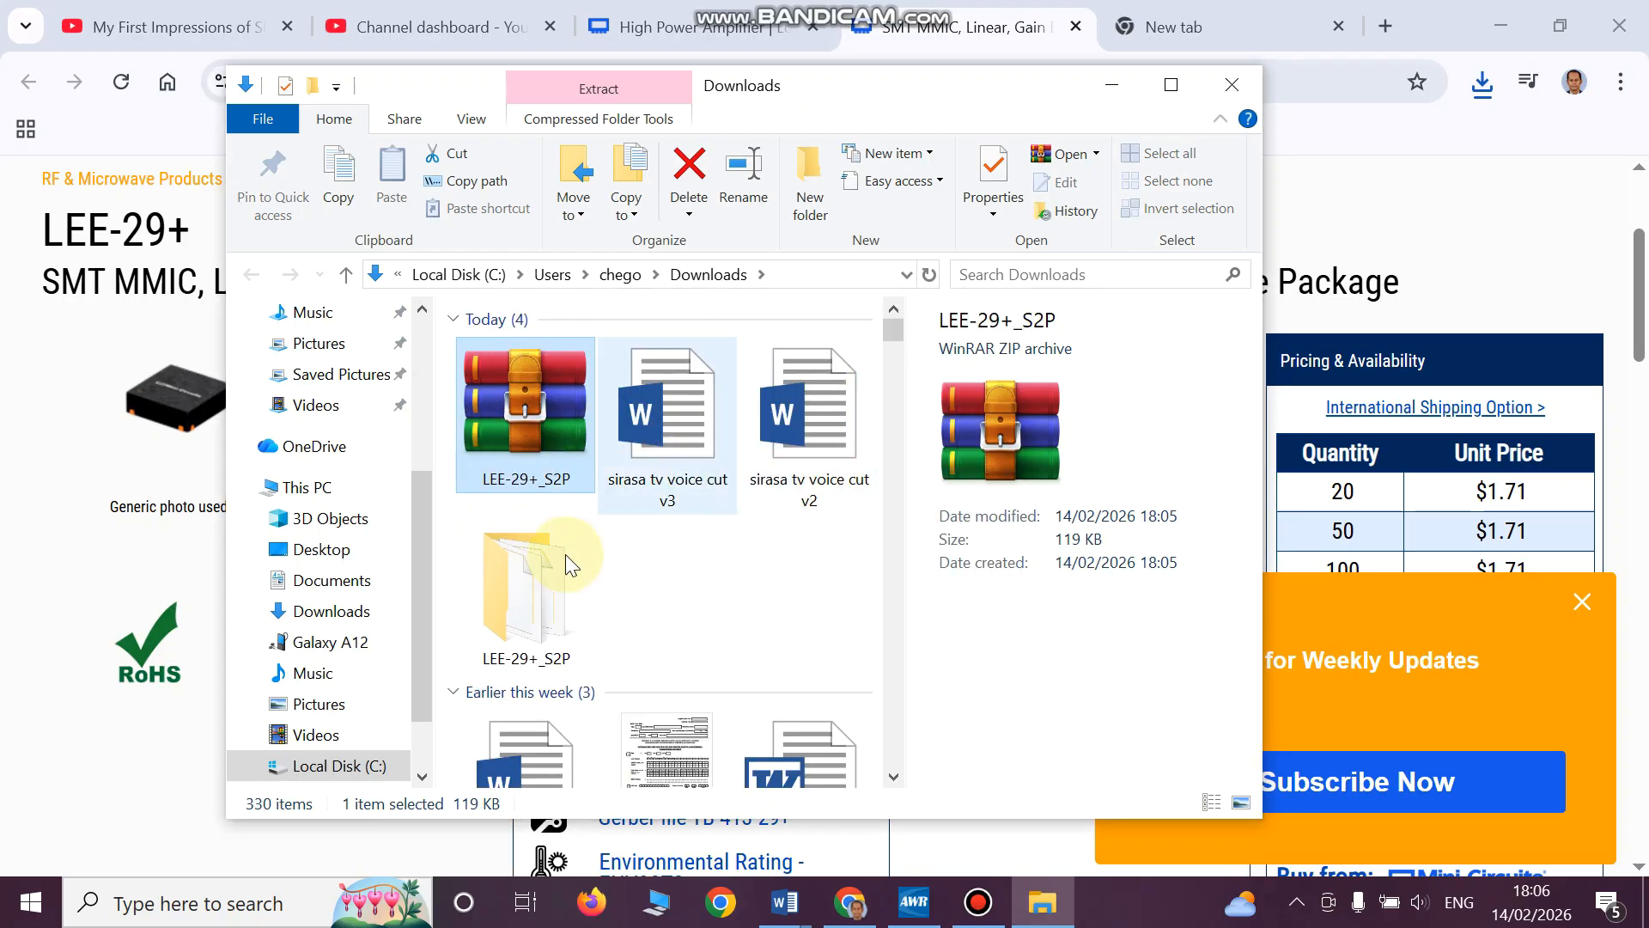
pyautogui.click(566, 557)
pyautogui.doubleClick(522, 597)
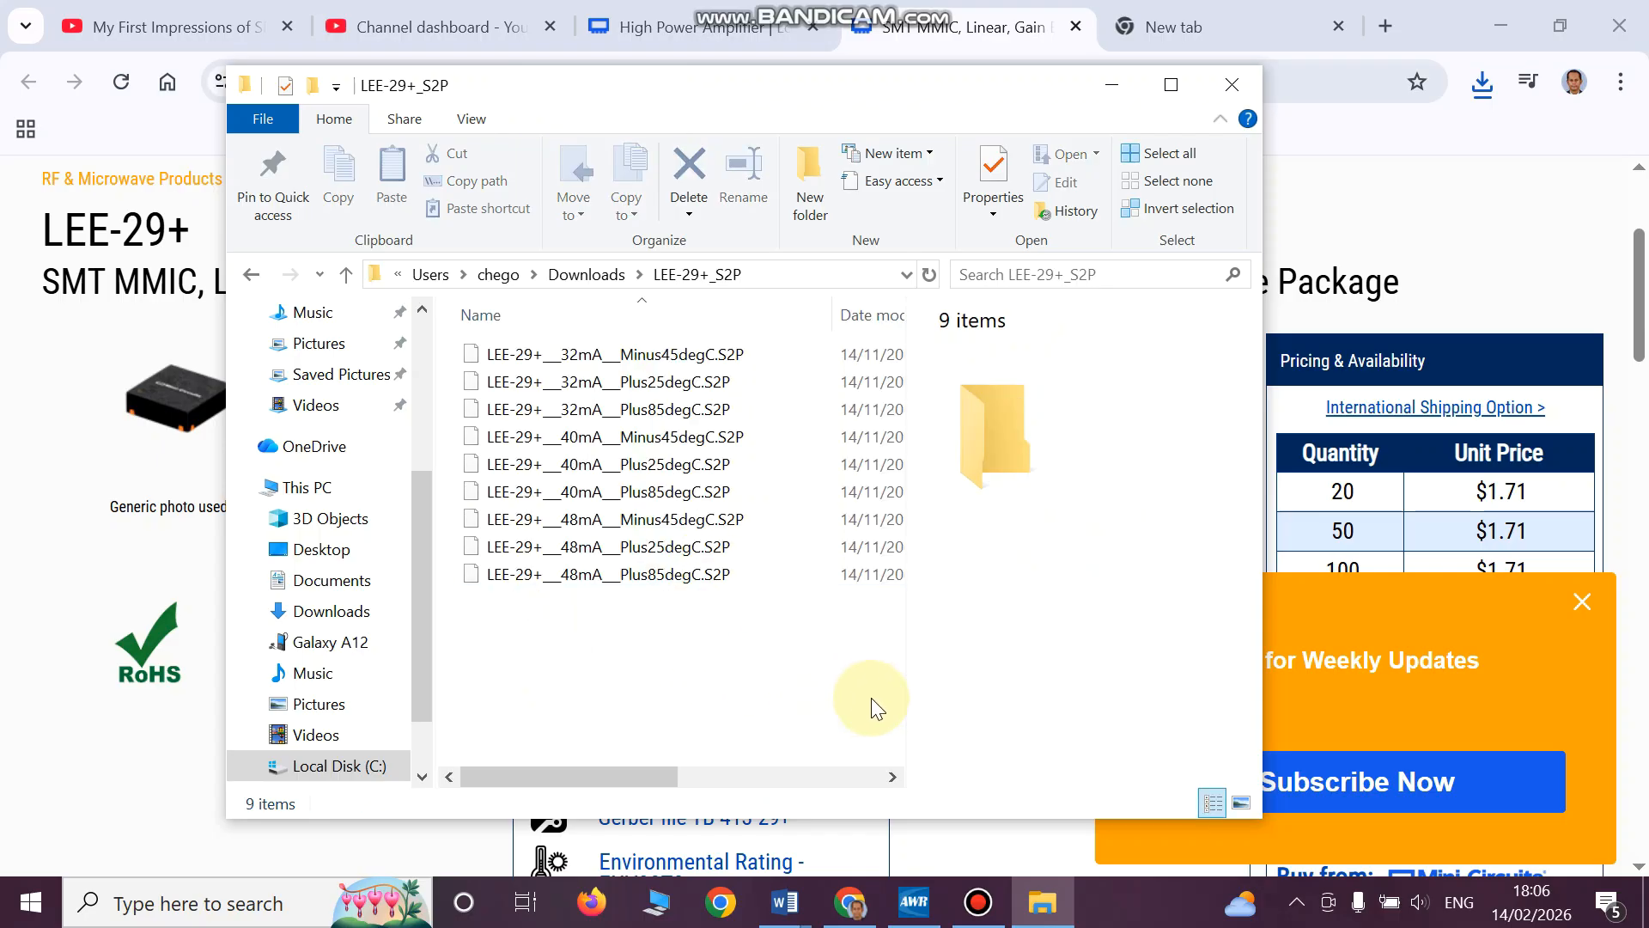
# - Switch to AWR Design Environment and import LEE-29+___32mA___Plus25degC.S2P from Downloads into the project's data files
pyautogui.click(914, 902)
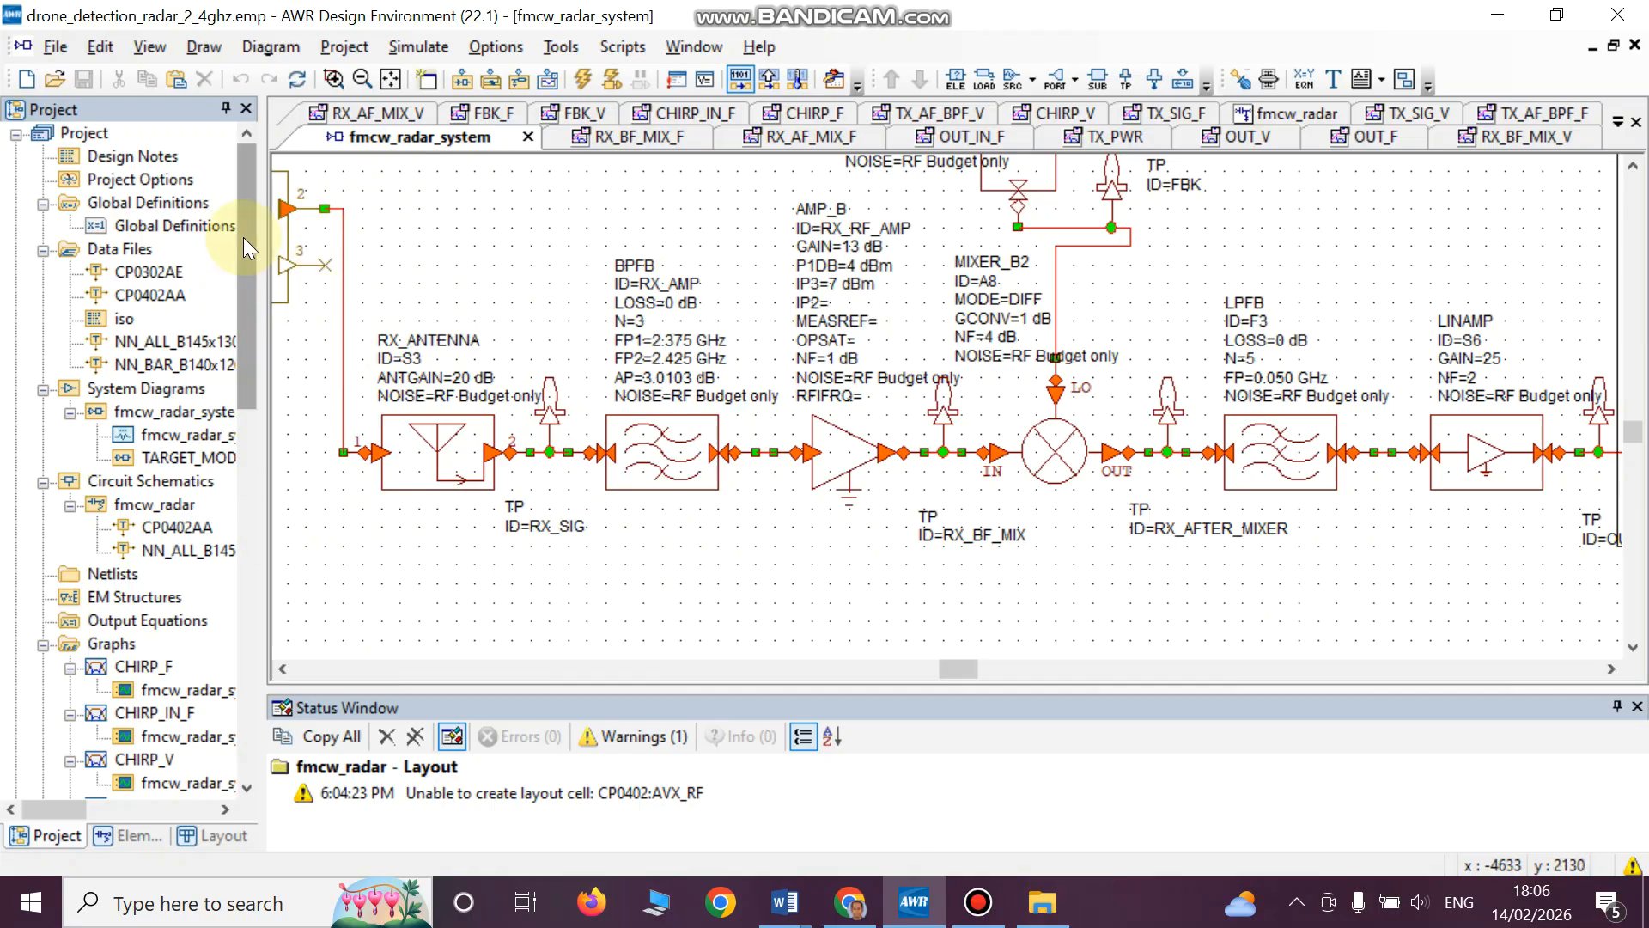
pyautogui.click(59, 839)
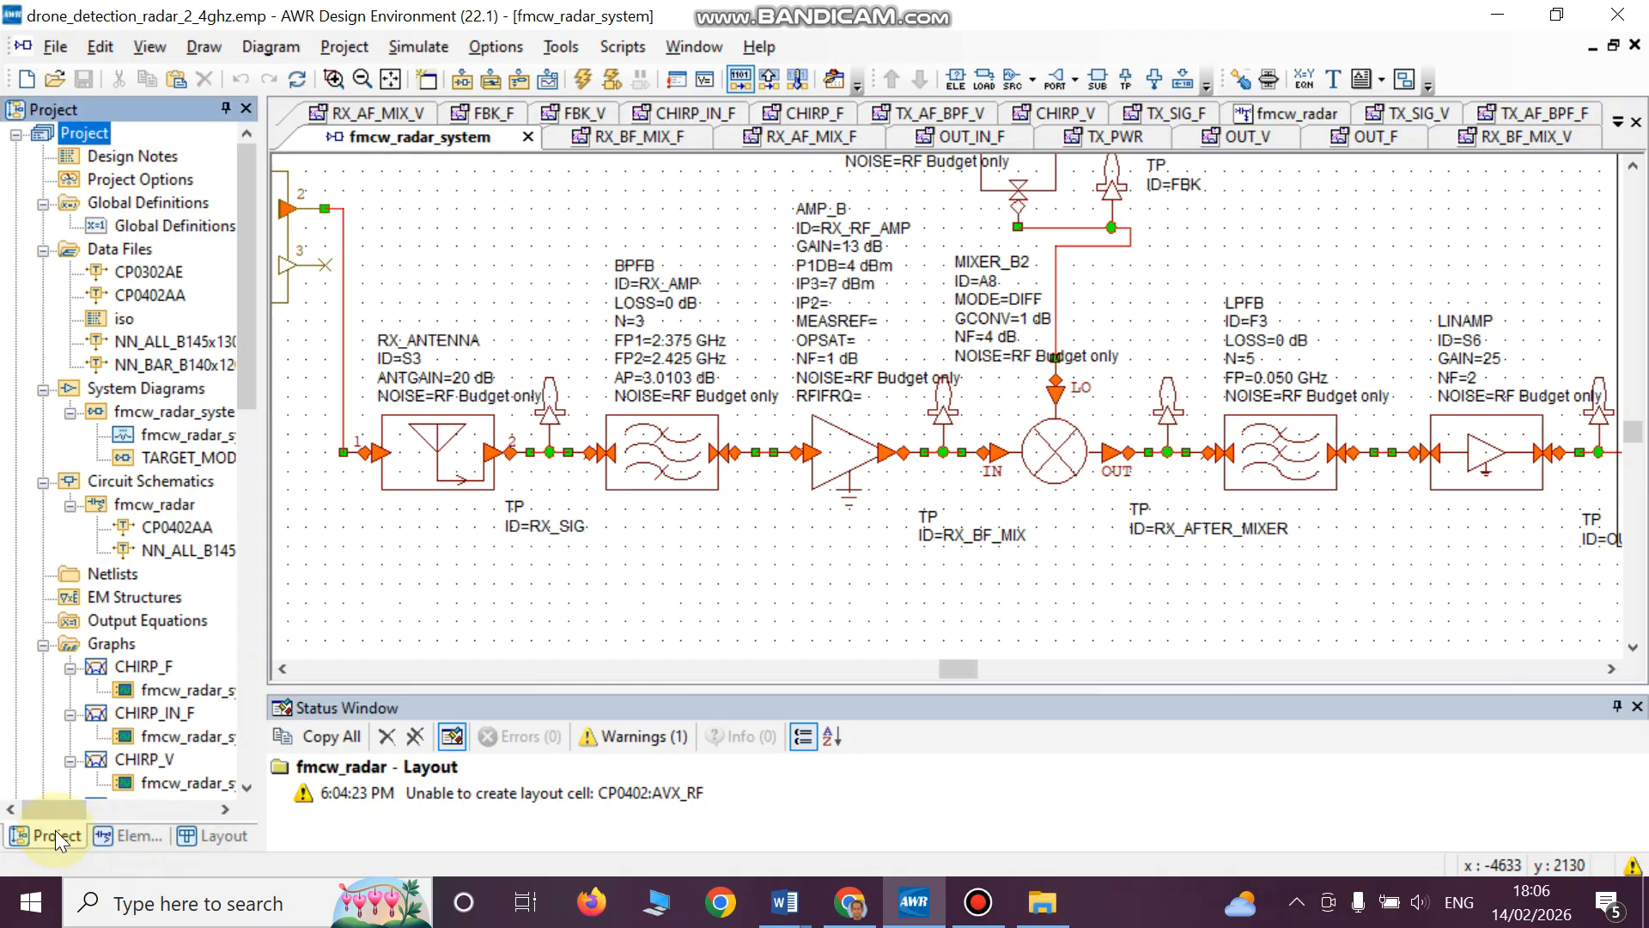
pyautogui.click(122, 251)
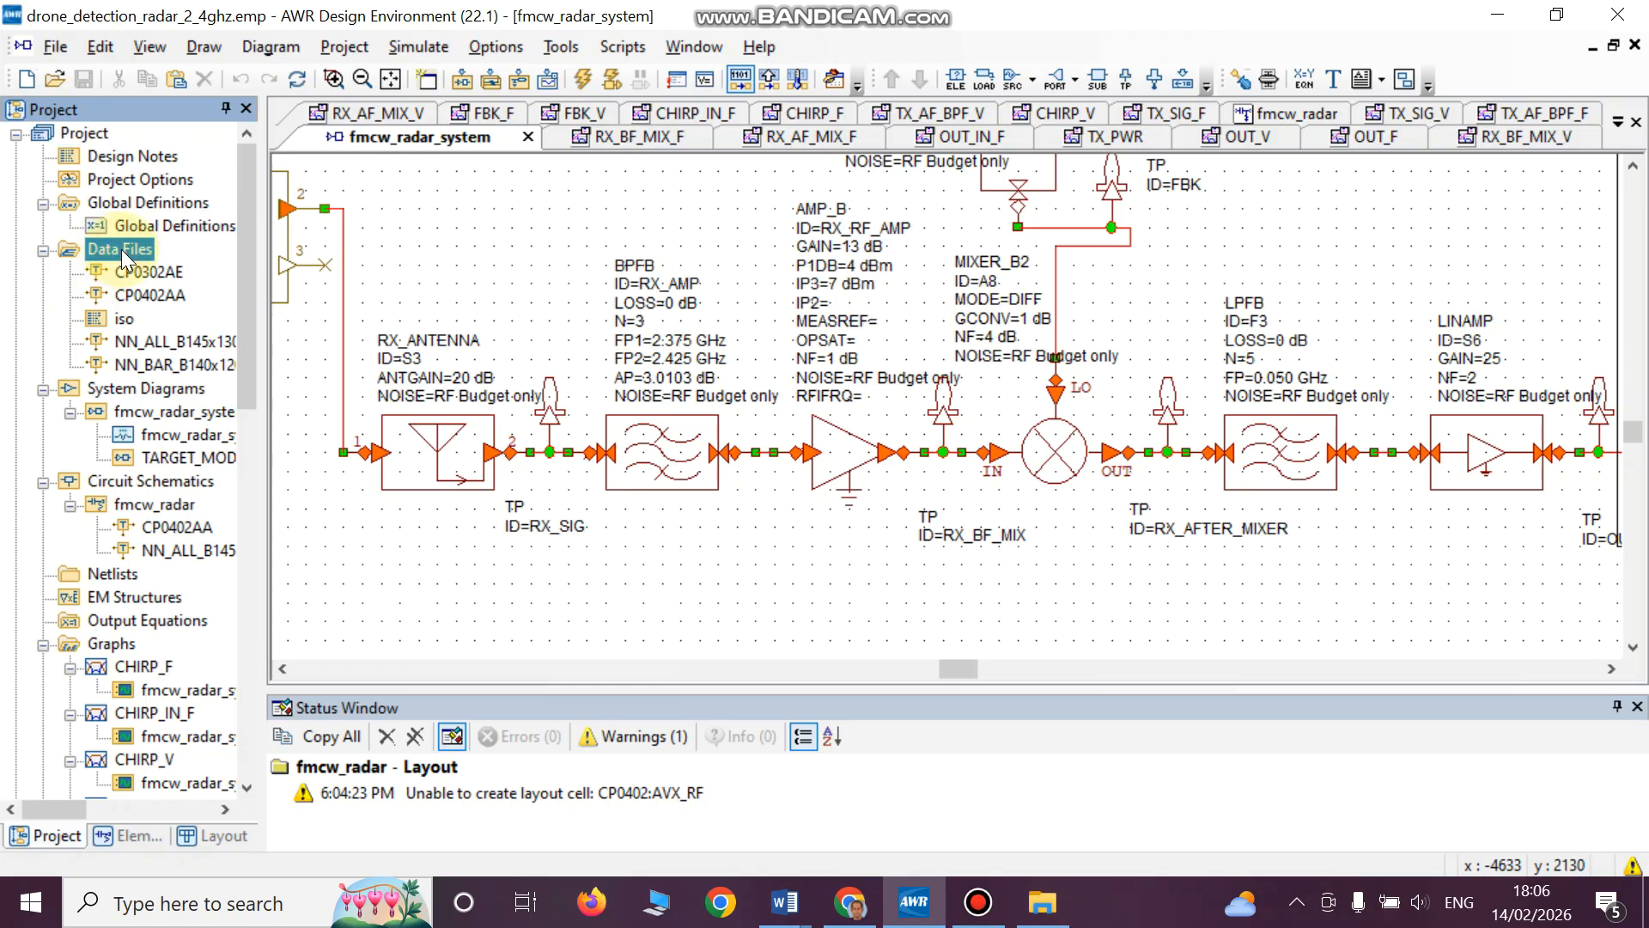
pyautogui.rightClick(124, 252)
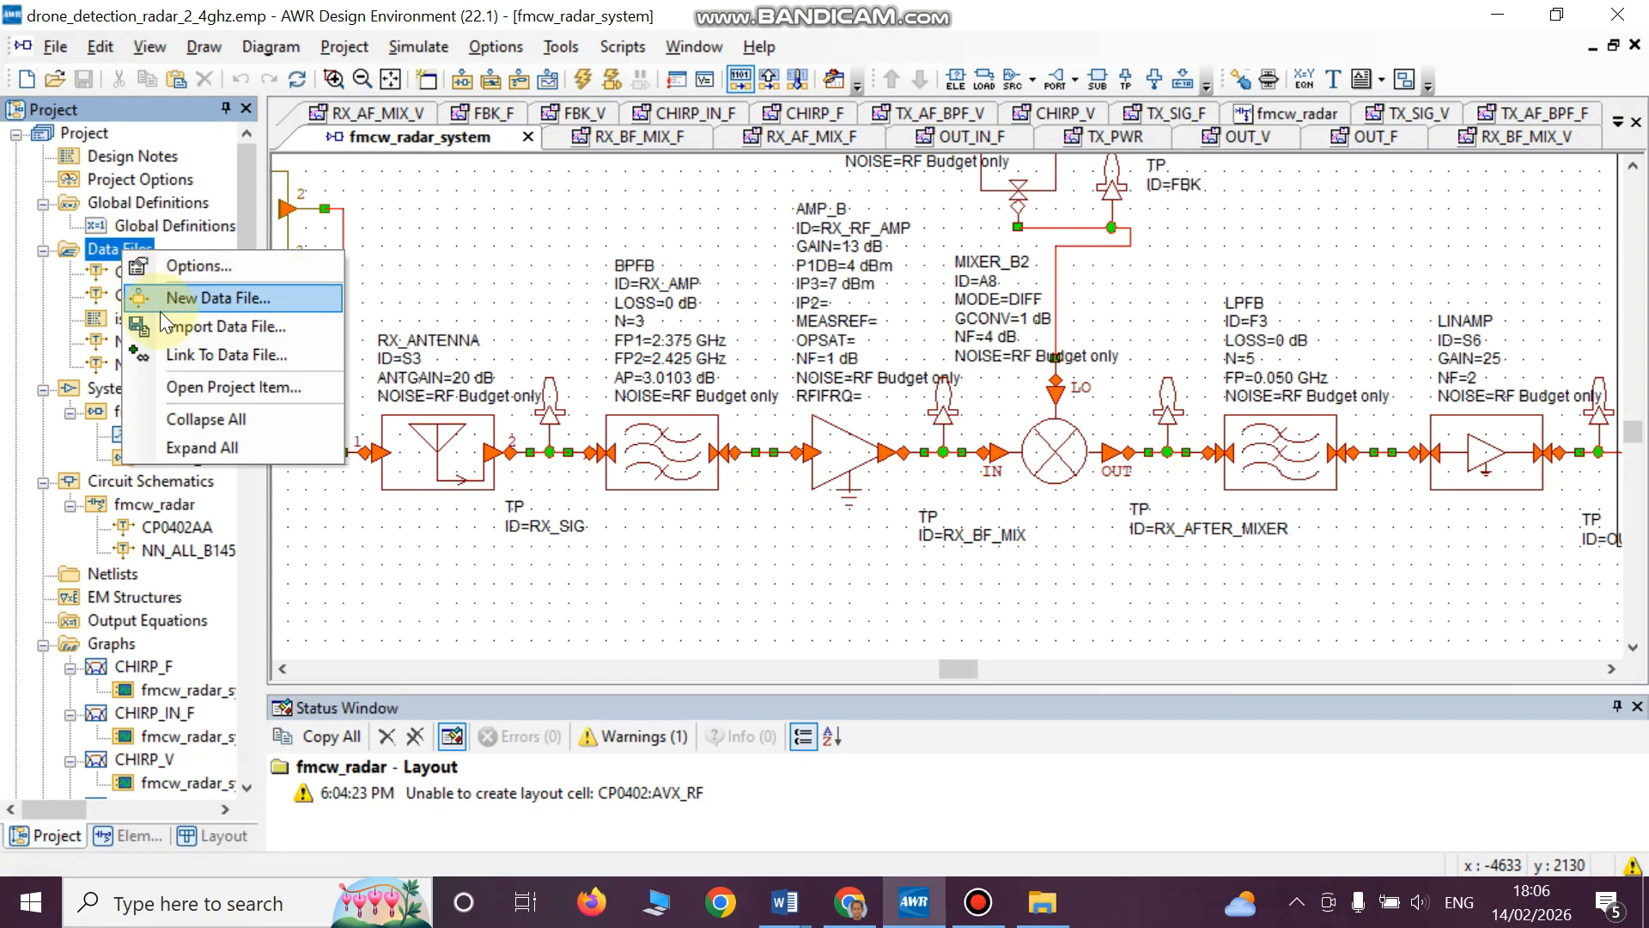
pyautogui.click(185, 331)
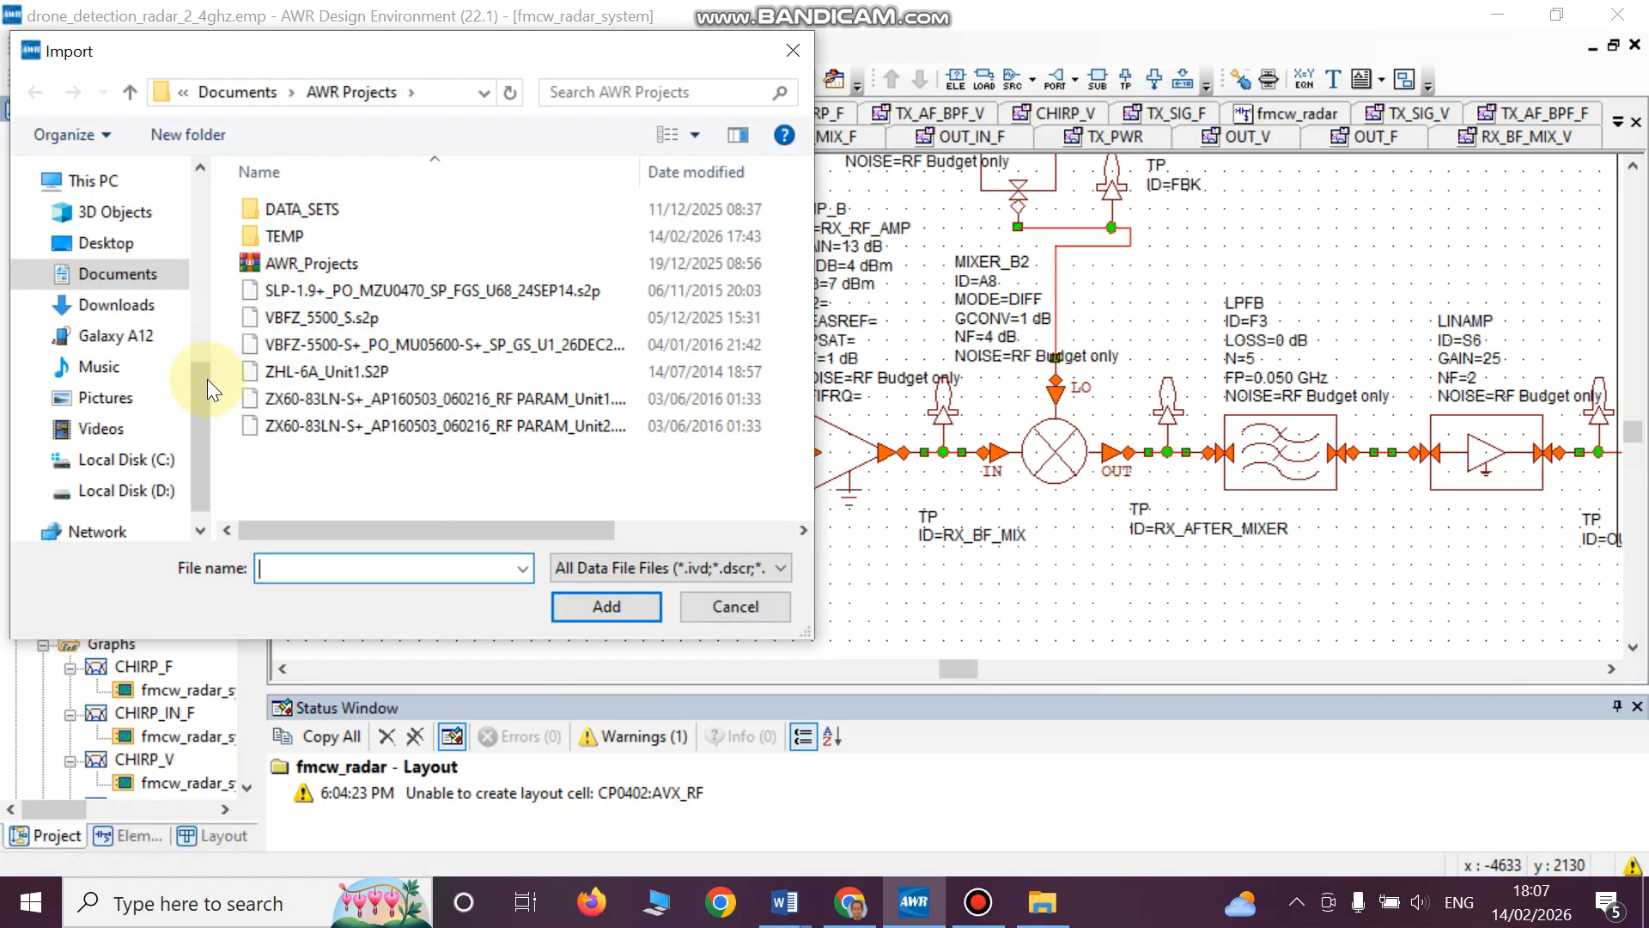
pyautogui.click(135, 306)
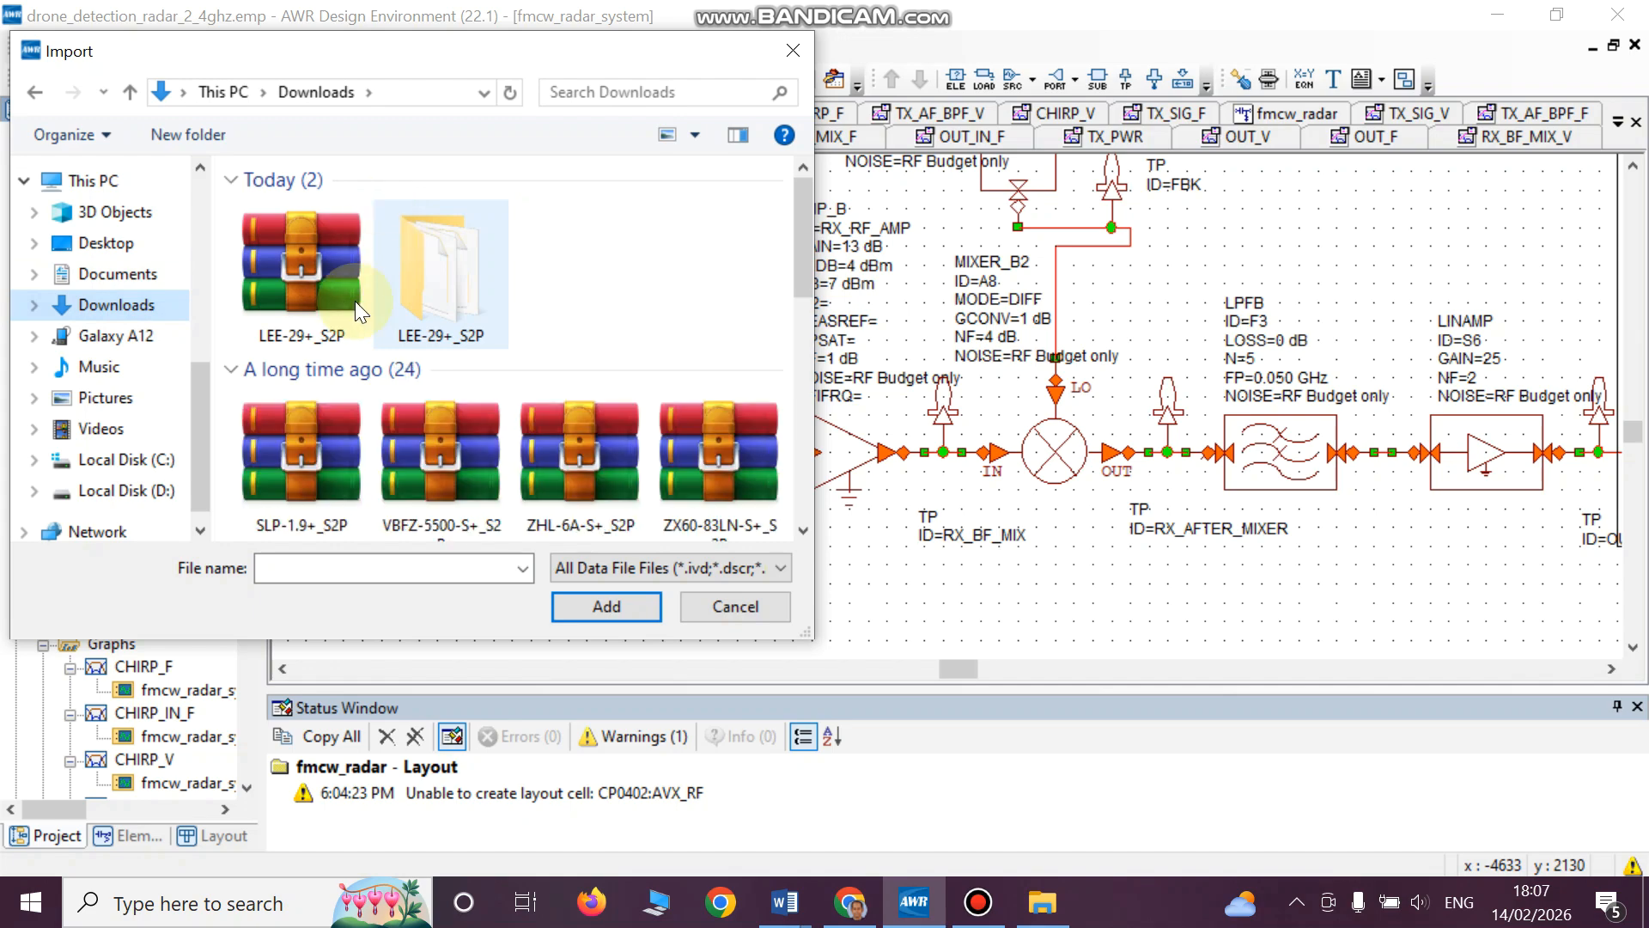
pyautogui.doubleClick(486, 311)
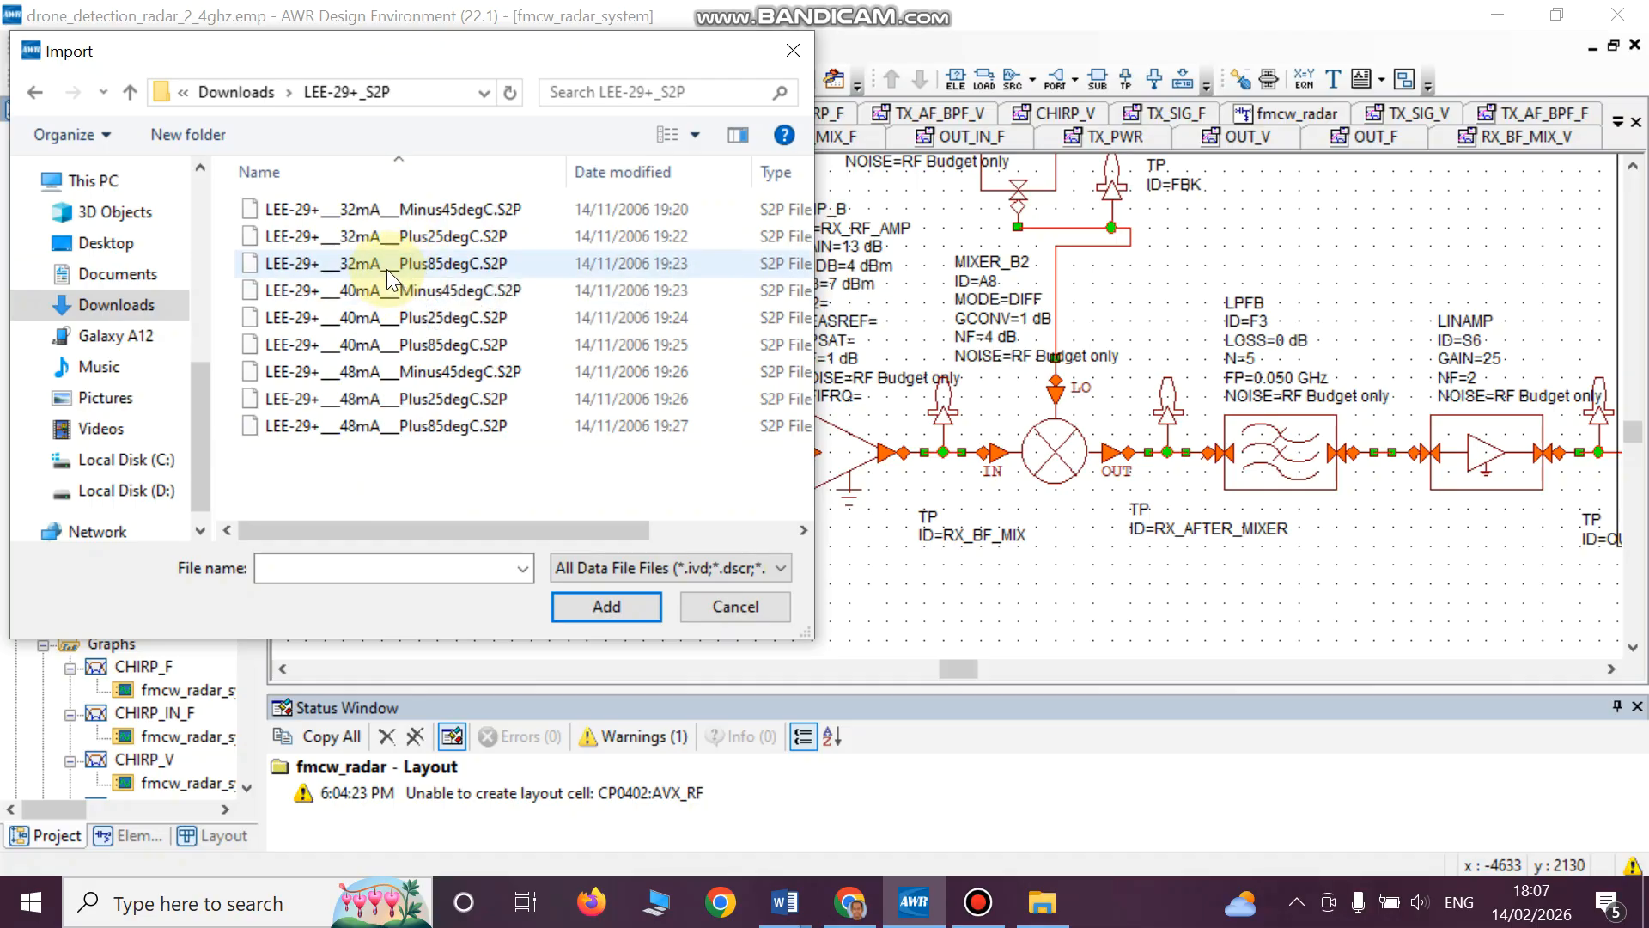
pyautogui.click(443, 237)
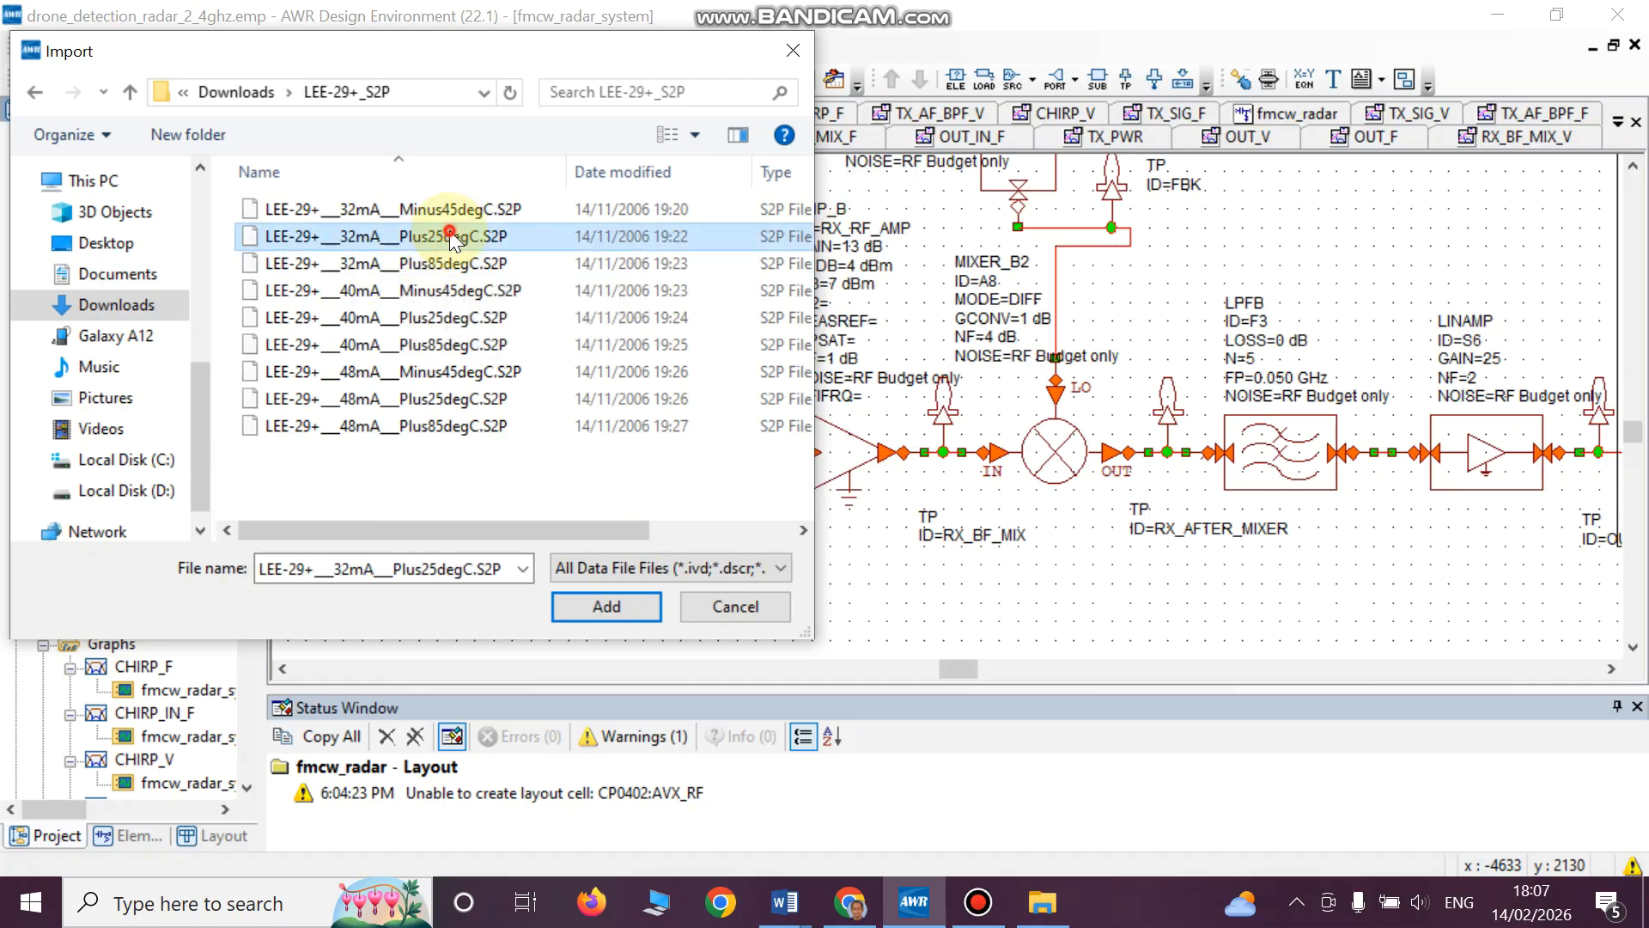
pyautogui.click(589, 612)
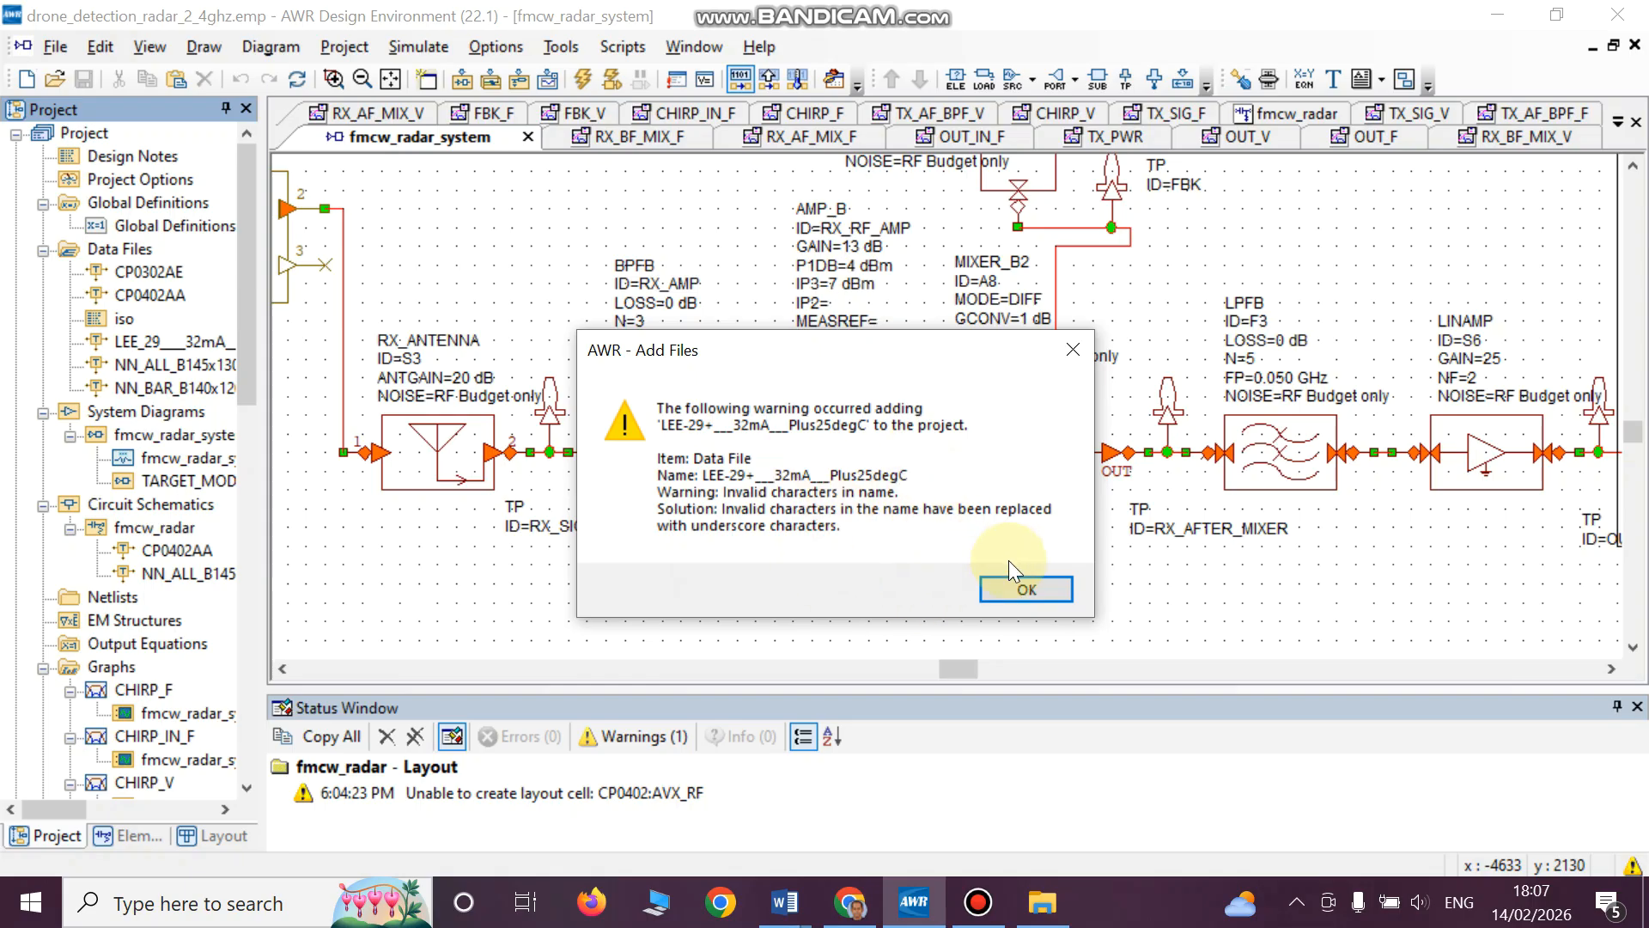
pyautogui.click(996, 581)
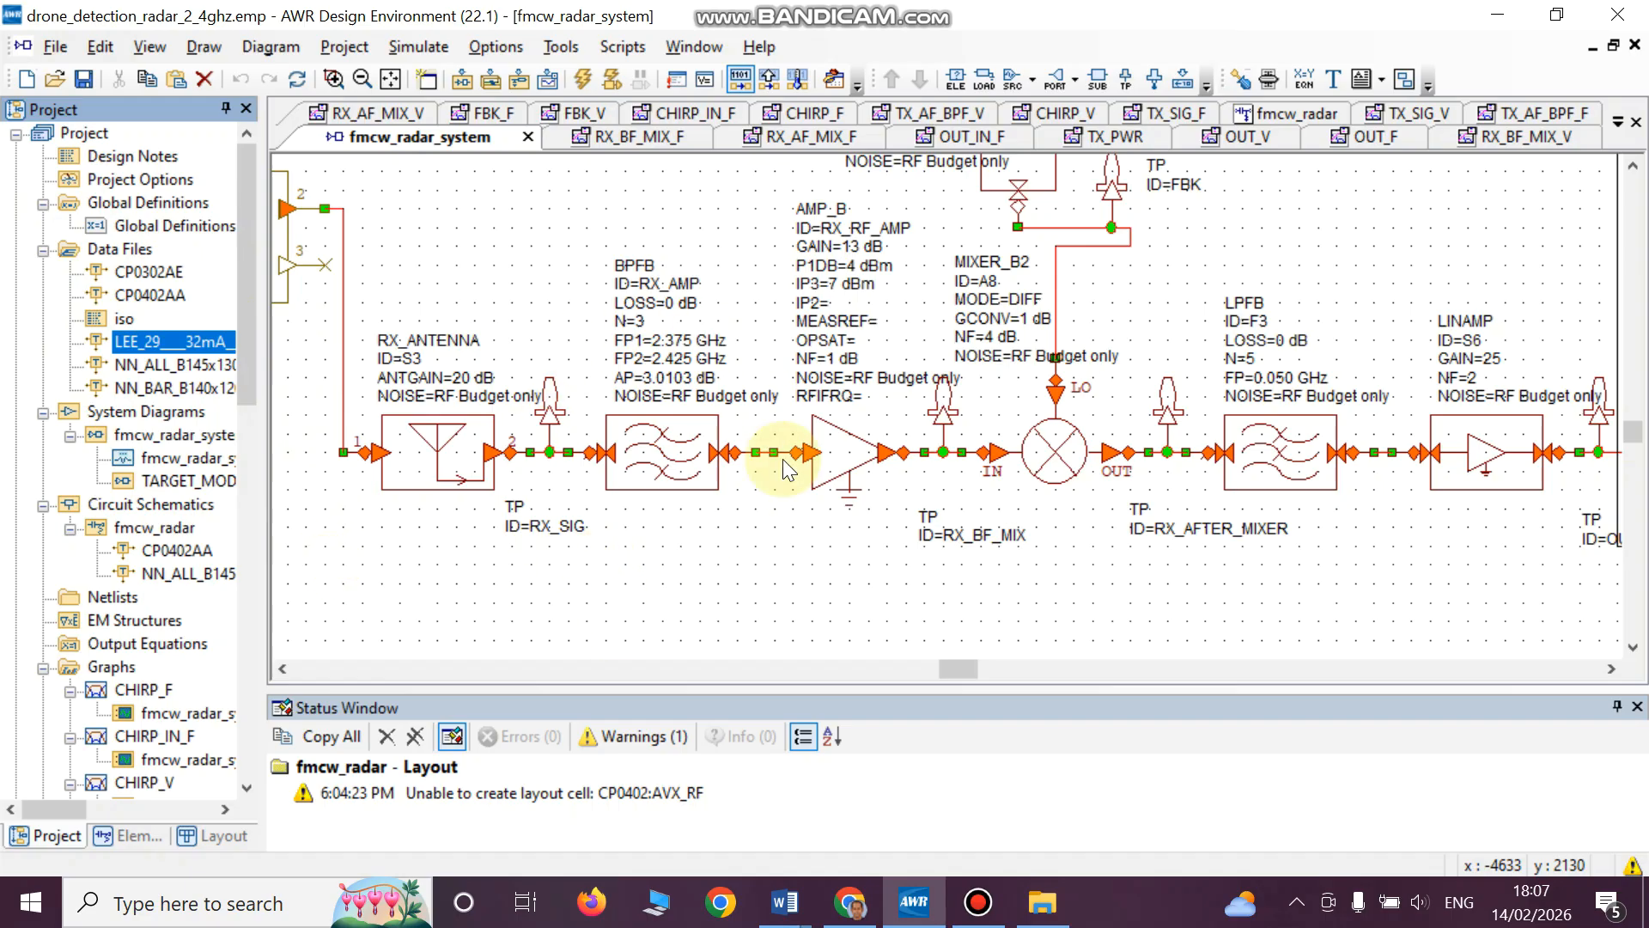
# - Browse the system blocks' Subcircuits for LIN_S models and select the LEE_29____32mA___Plus25degC model
pyautogui.click(842, 452)
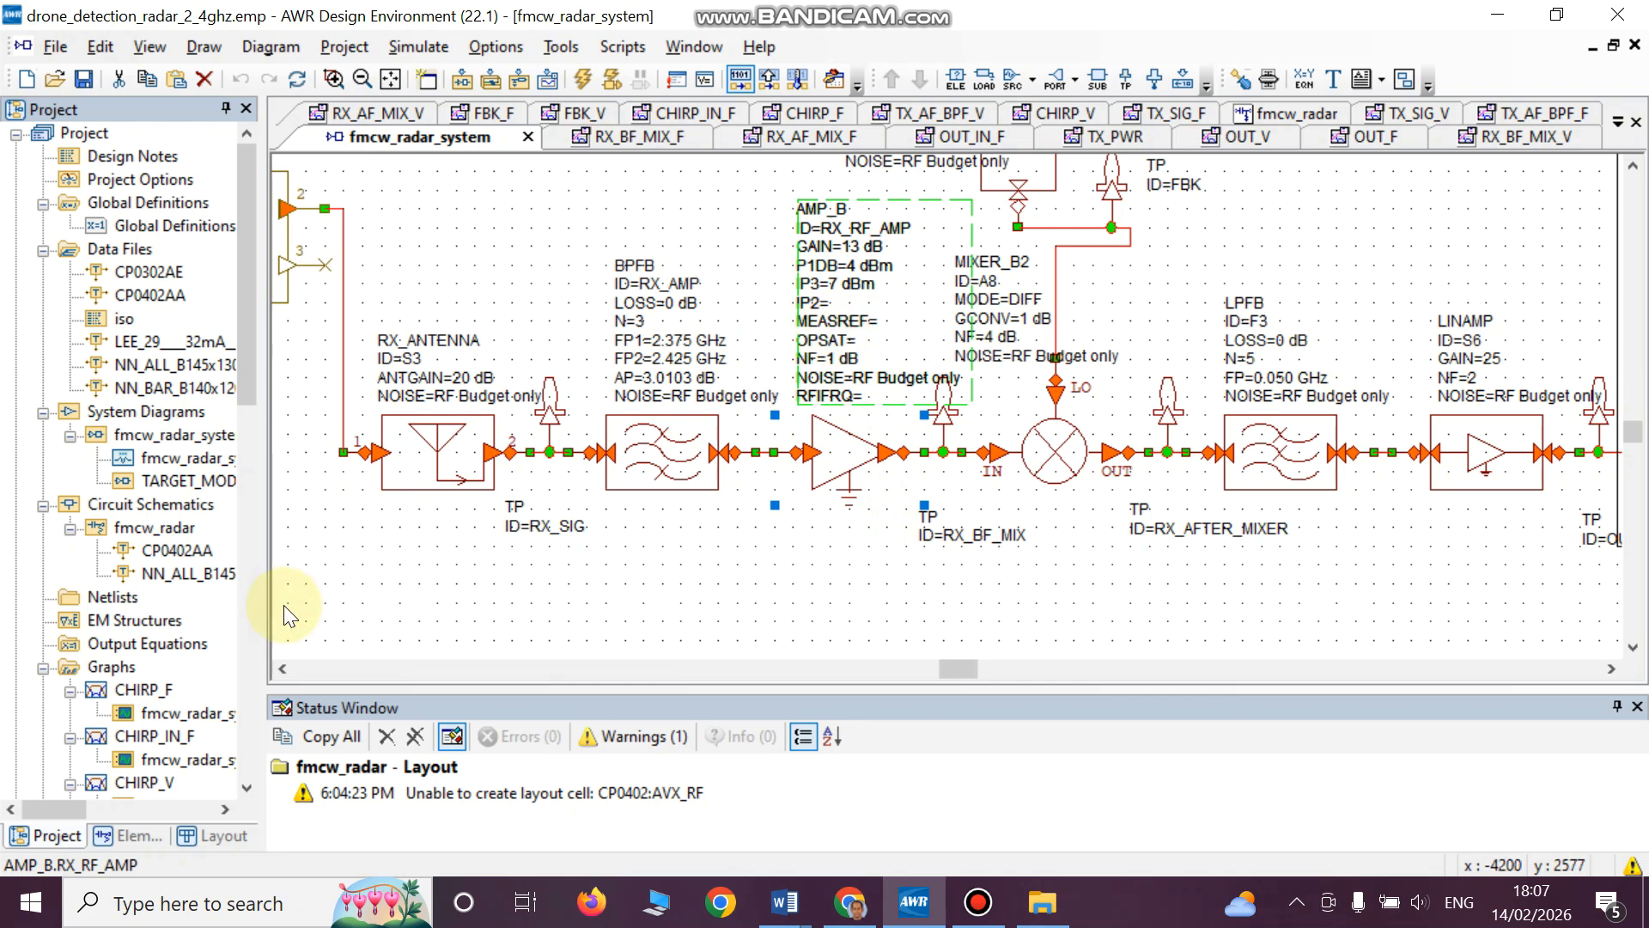
pyautogui.click(145, 835)
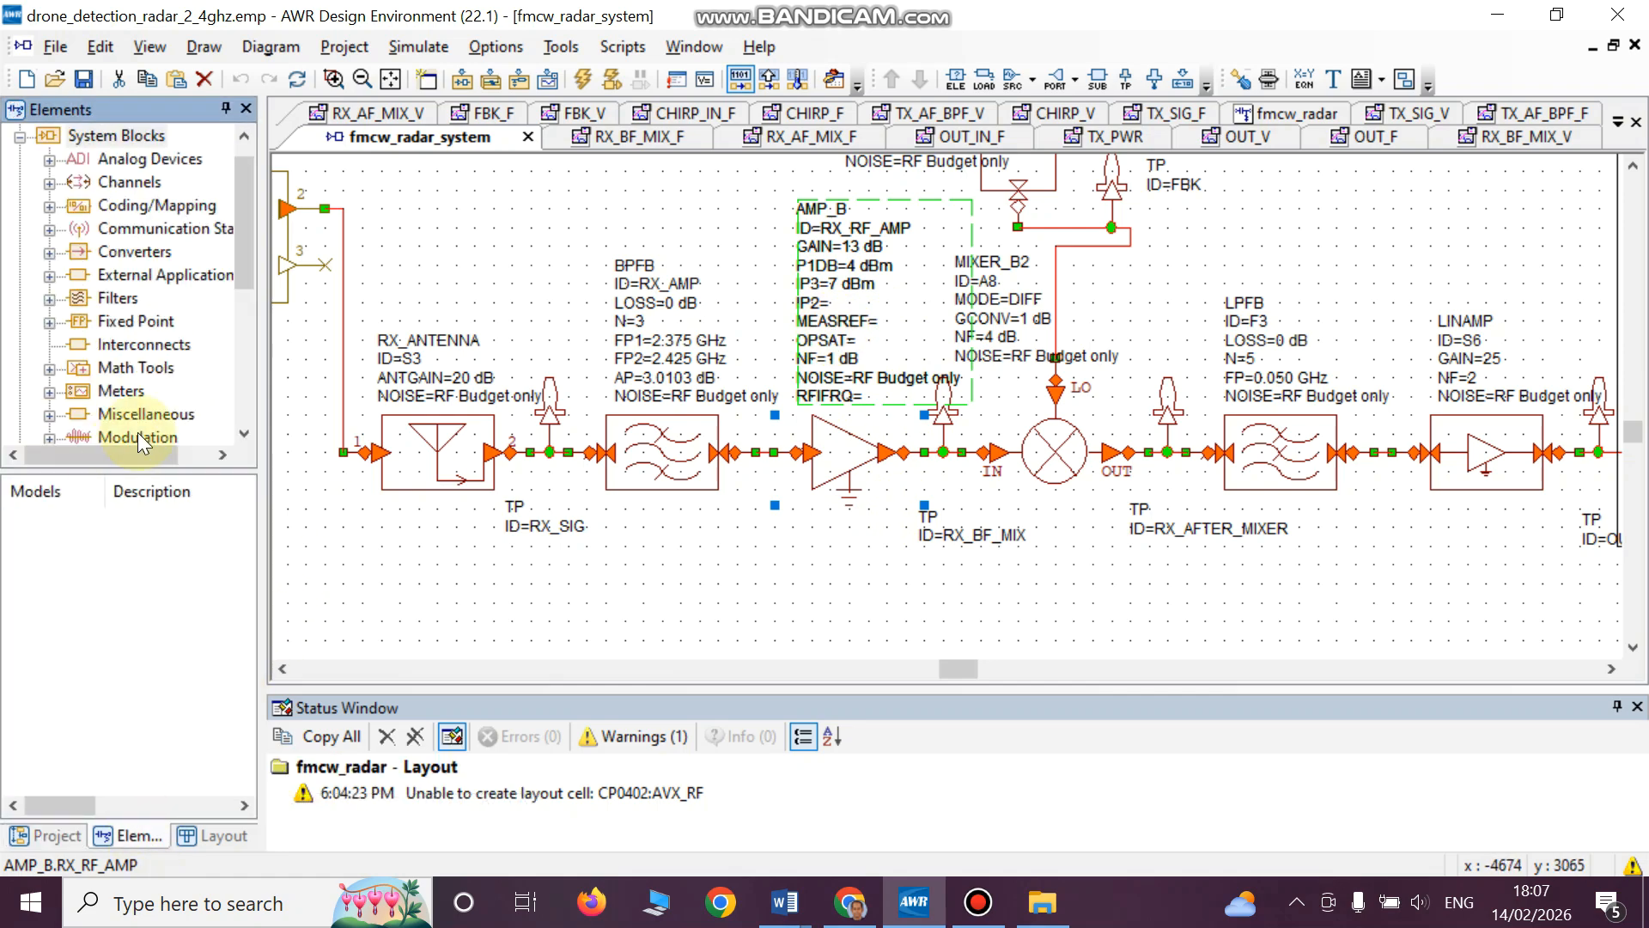
pyautogui.moveTo(239, 261); pyautogui.dragTo(254, 402)
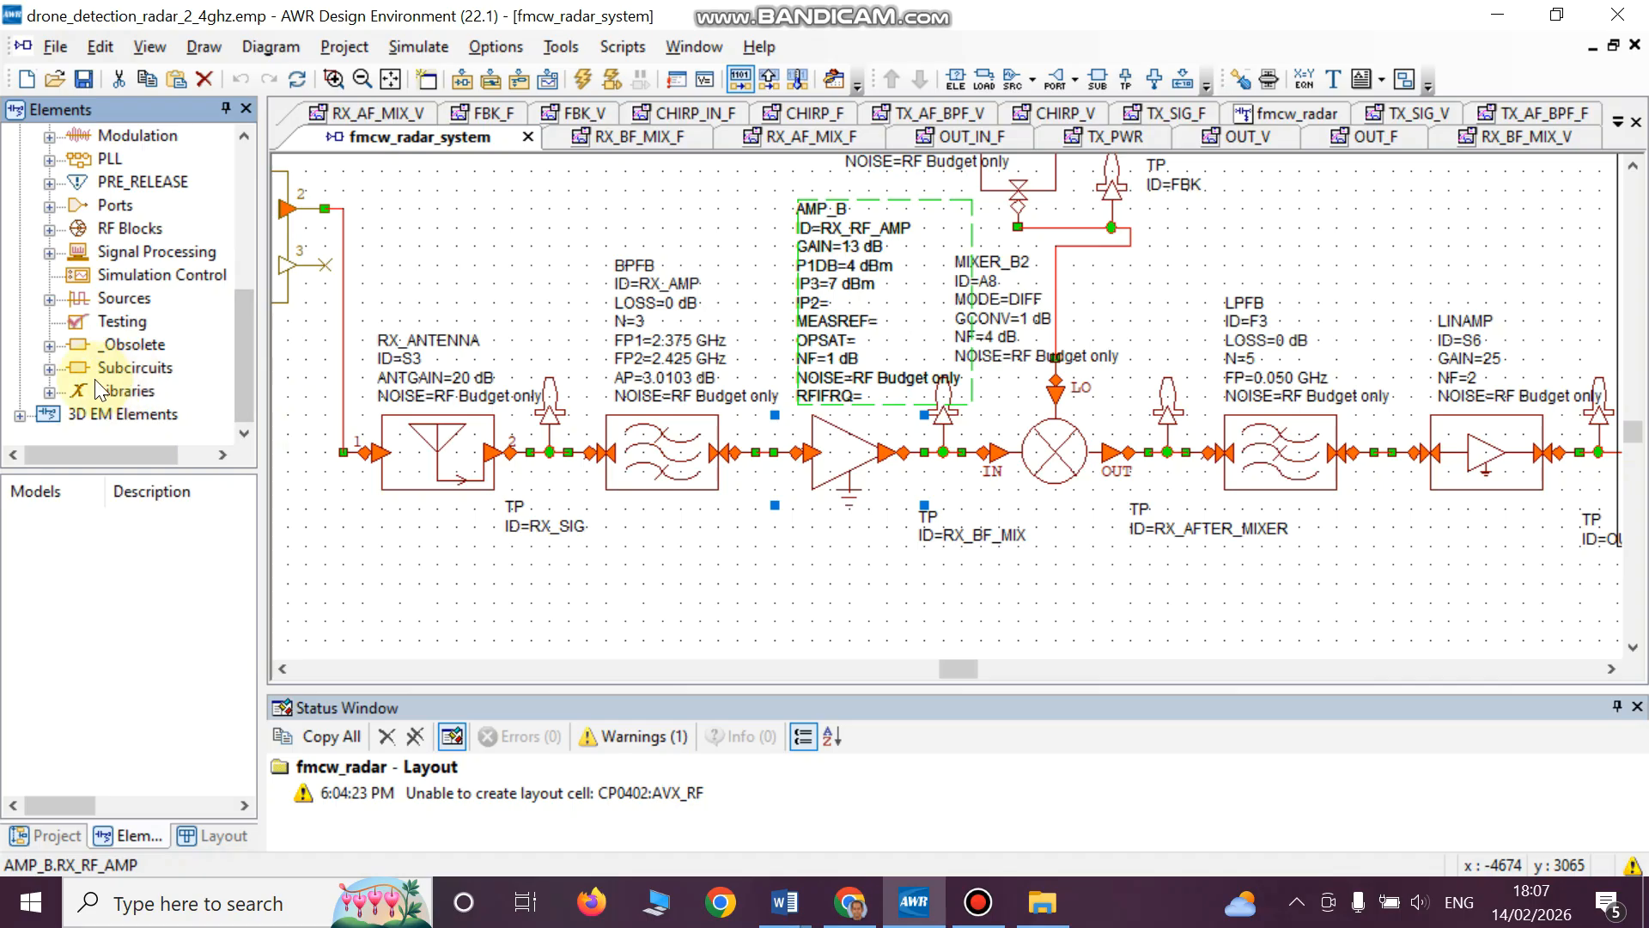
pyautogui.click(52, 369)
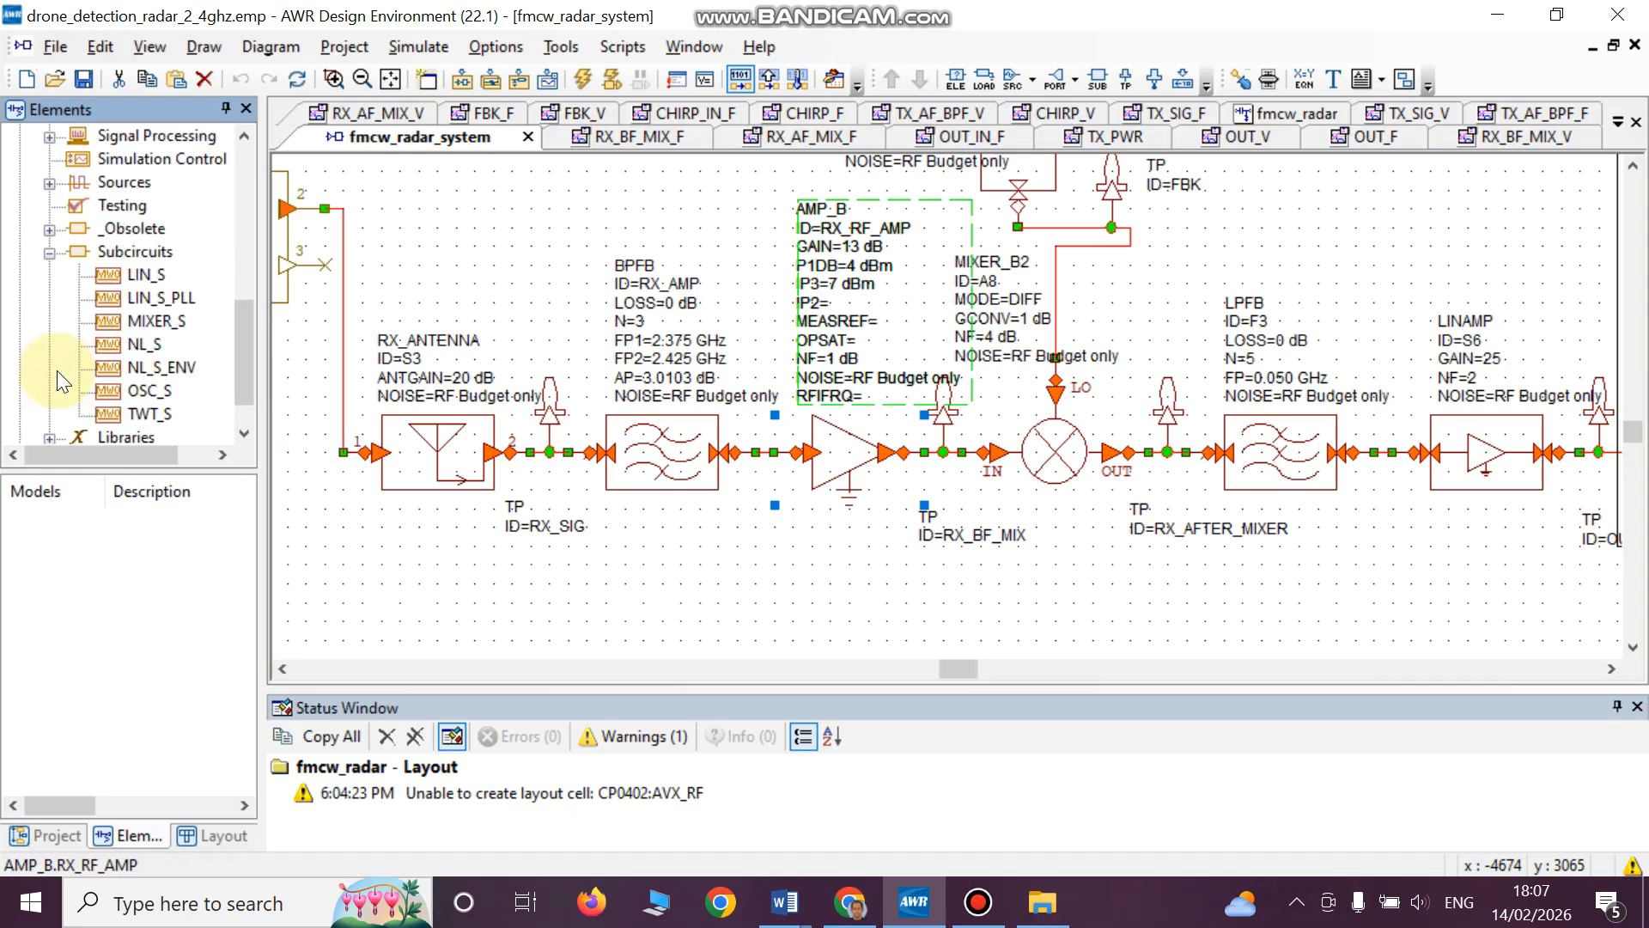
pyautogui.click(144, 275)
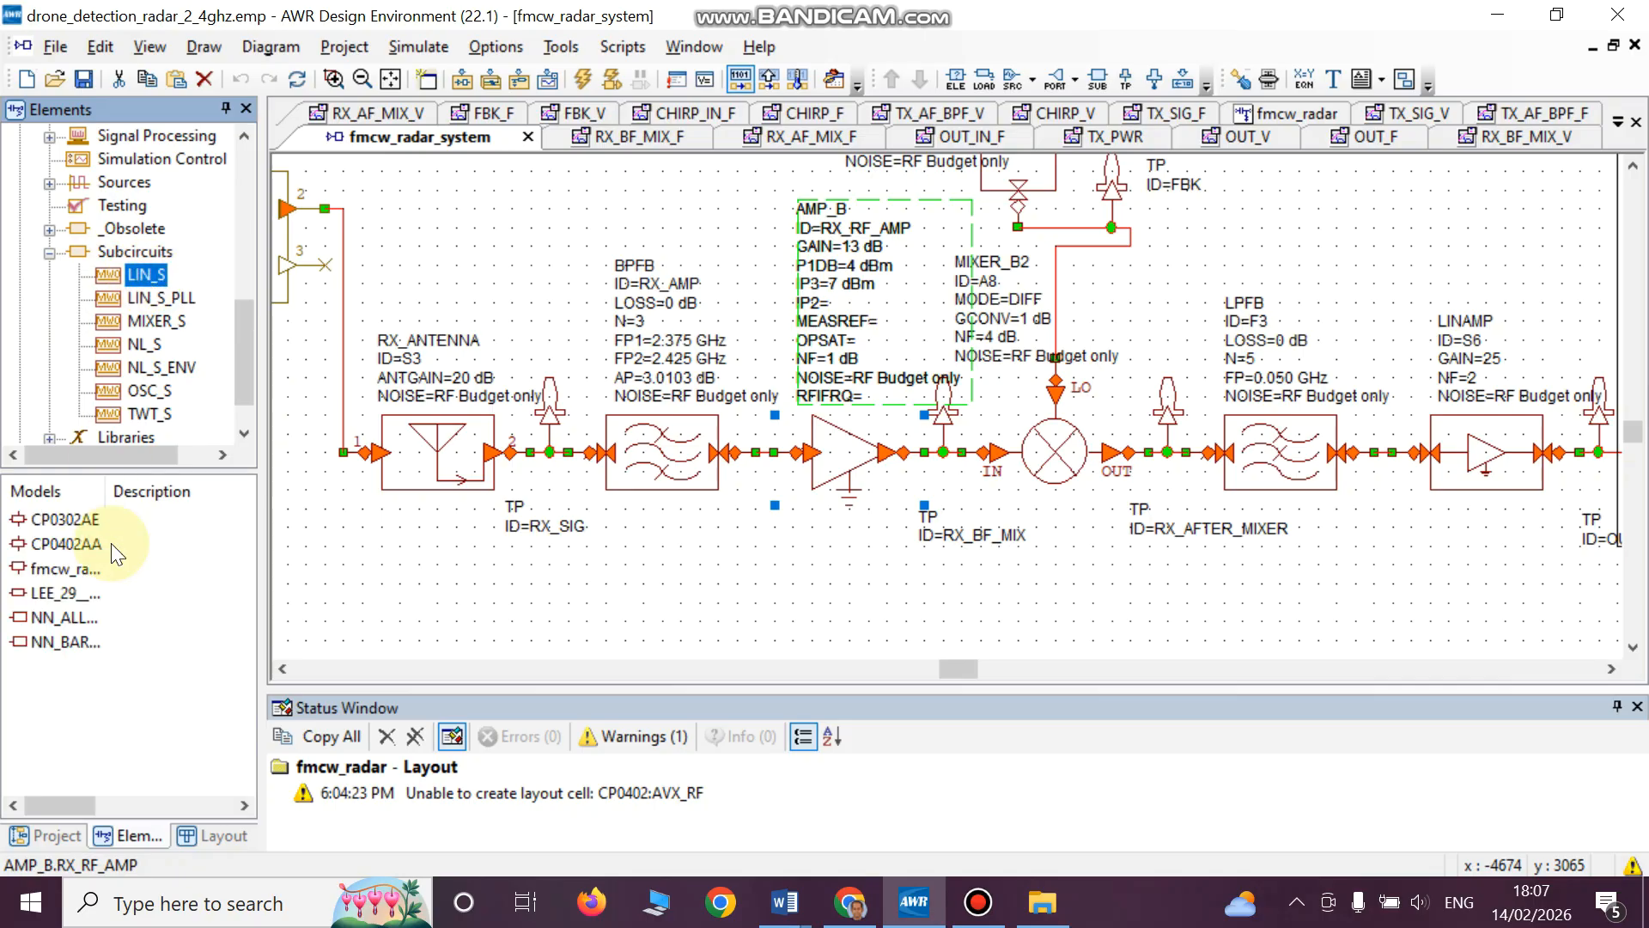
pyautogui.moveTo(110, 491); pyautogui.dragTo(182, 498)
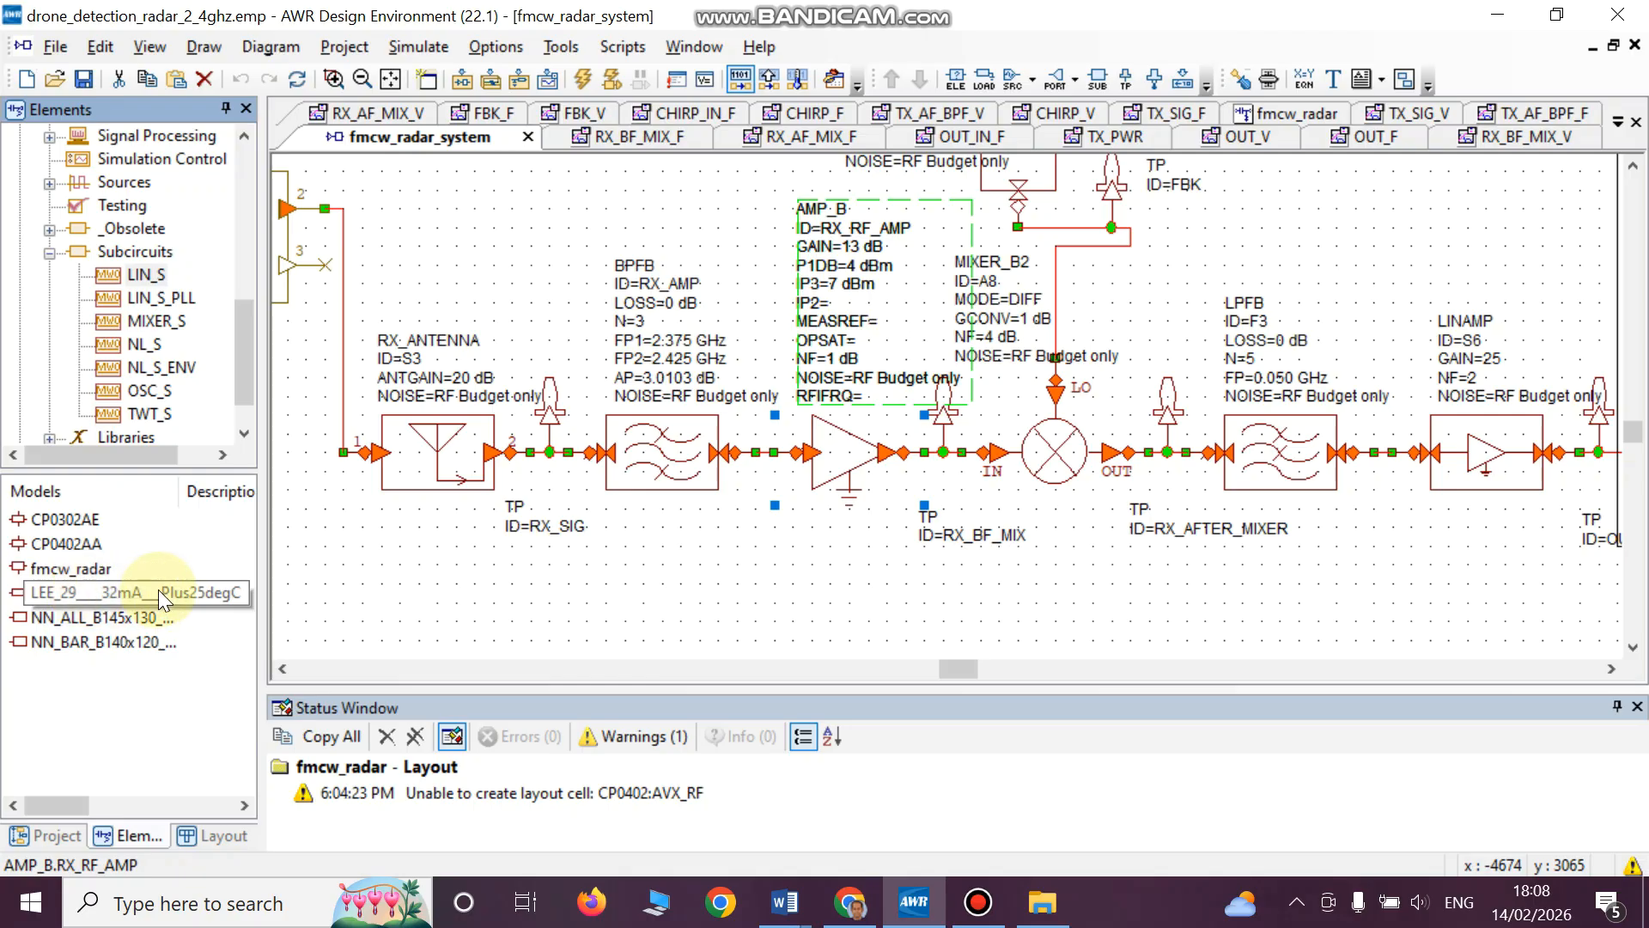
pyautogui.click(119, 592)
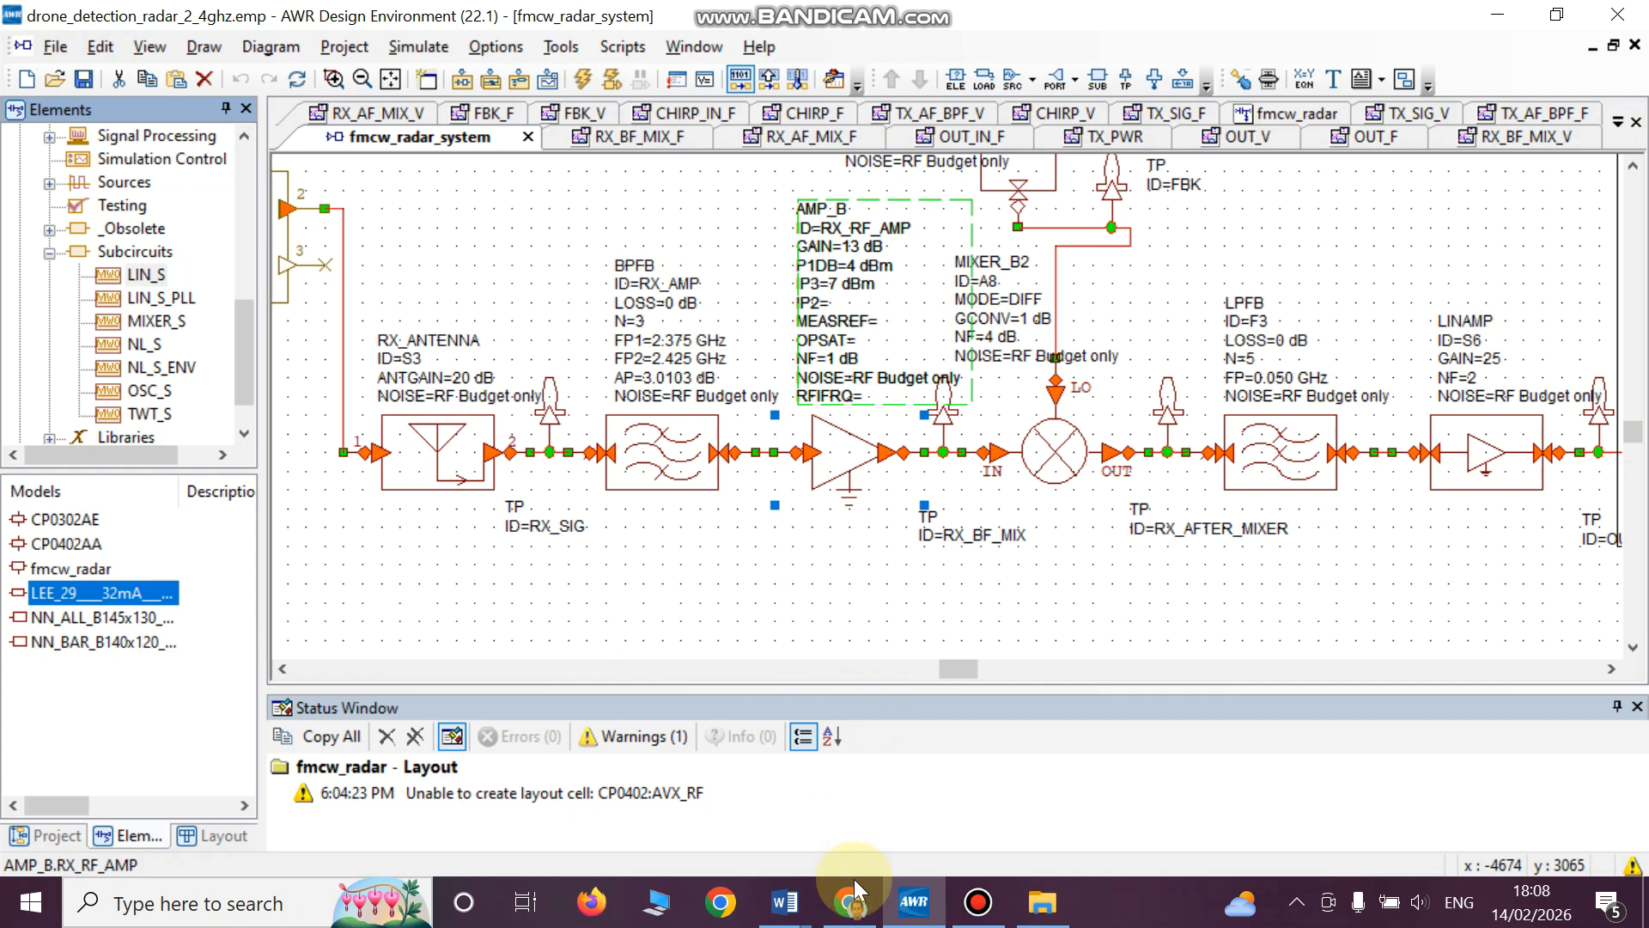
# - Check the extracted LEE-29+ S2P files, and place the LEE_29____32mA___Plus25degC LIN_S block below the receive chain in the system diagram
pyautogui.click(1042, 904)
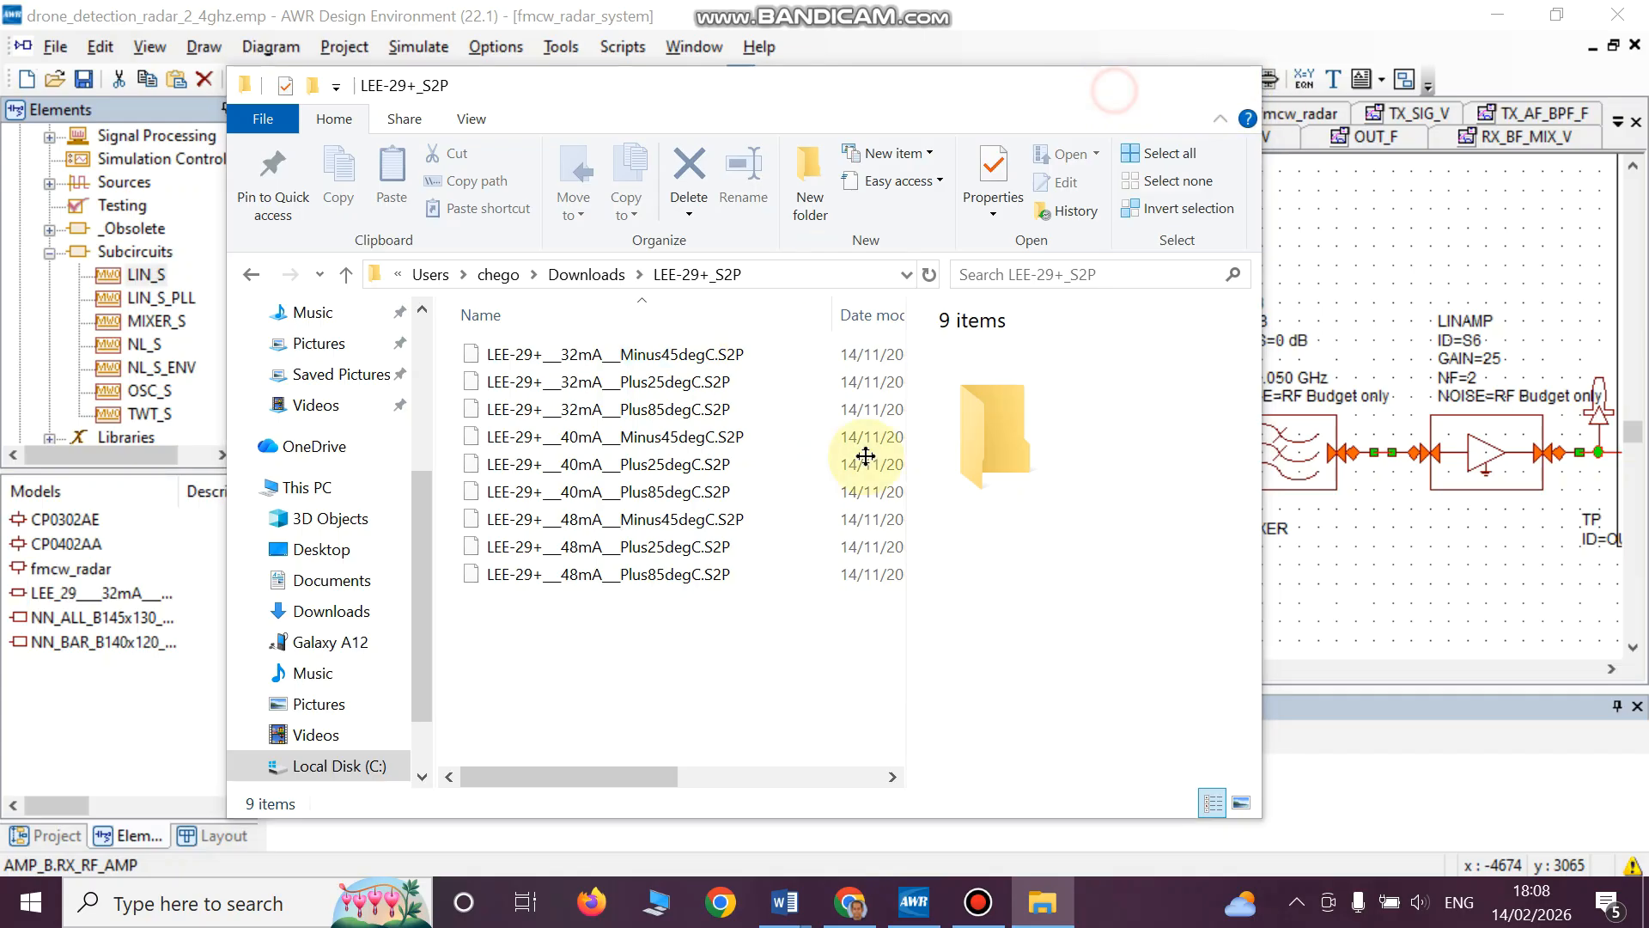
pyautogui.click(86, 593)
pyautogui.click(125, 594)
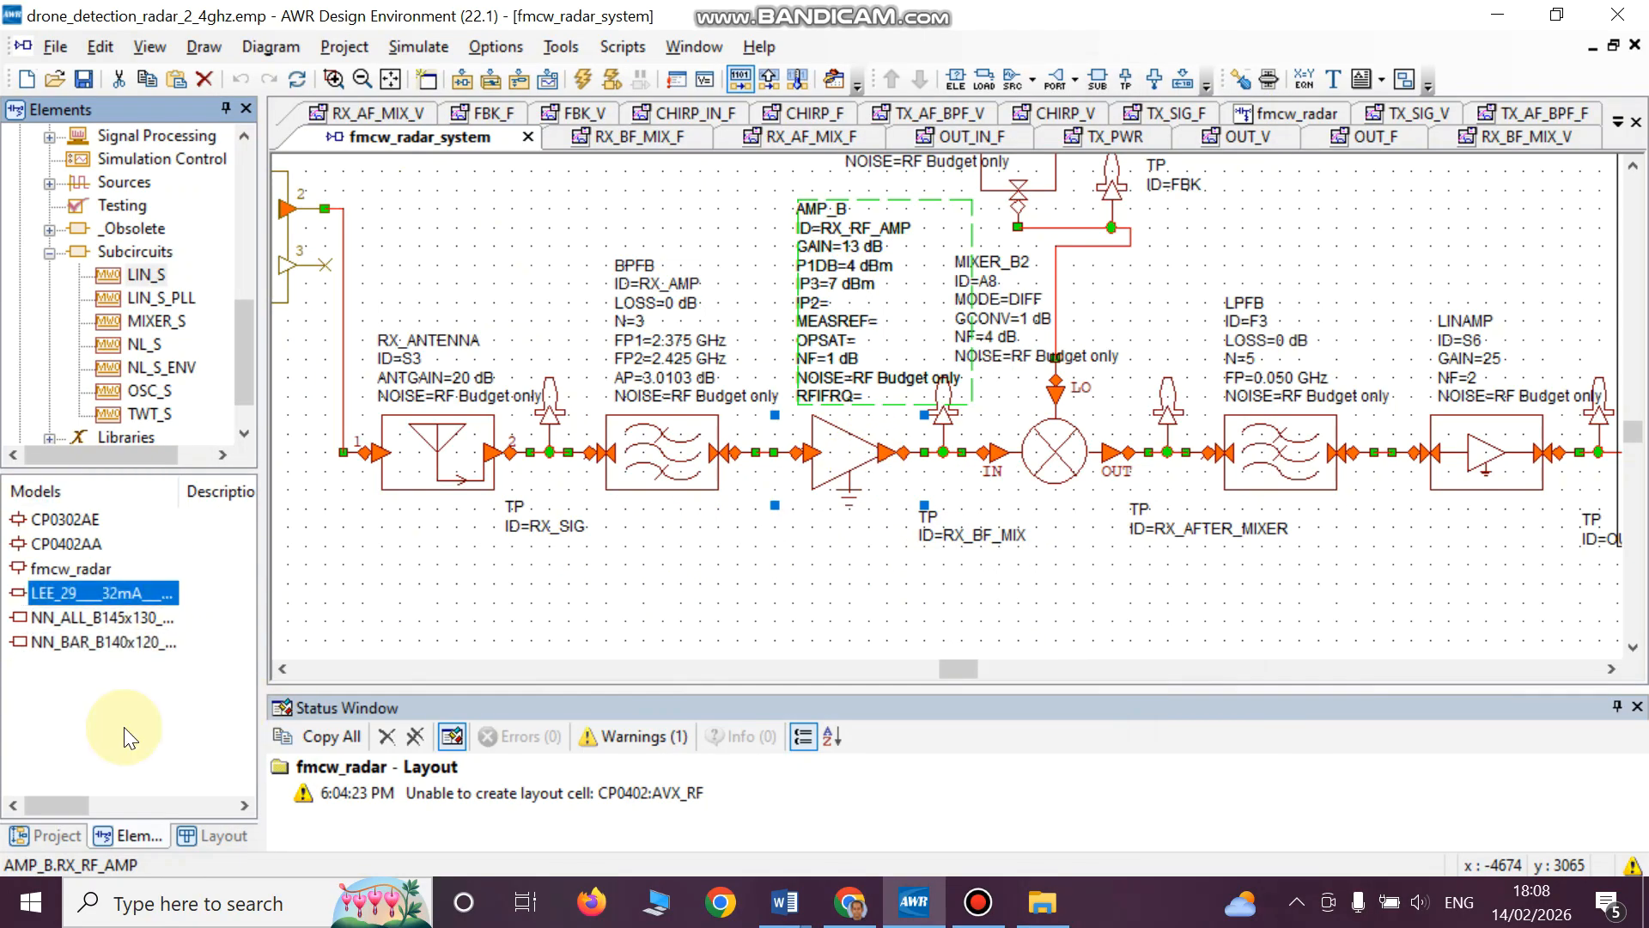
pyautogui.click(117, 591)
pyautogui.moveTo(117, 591); pyautogui.dragTo(756, 576)
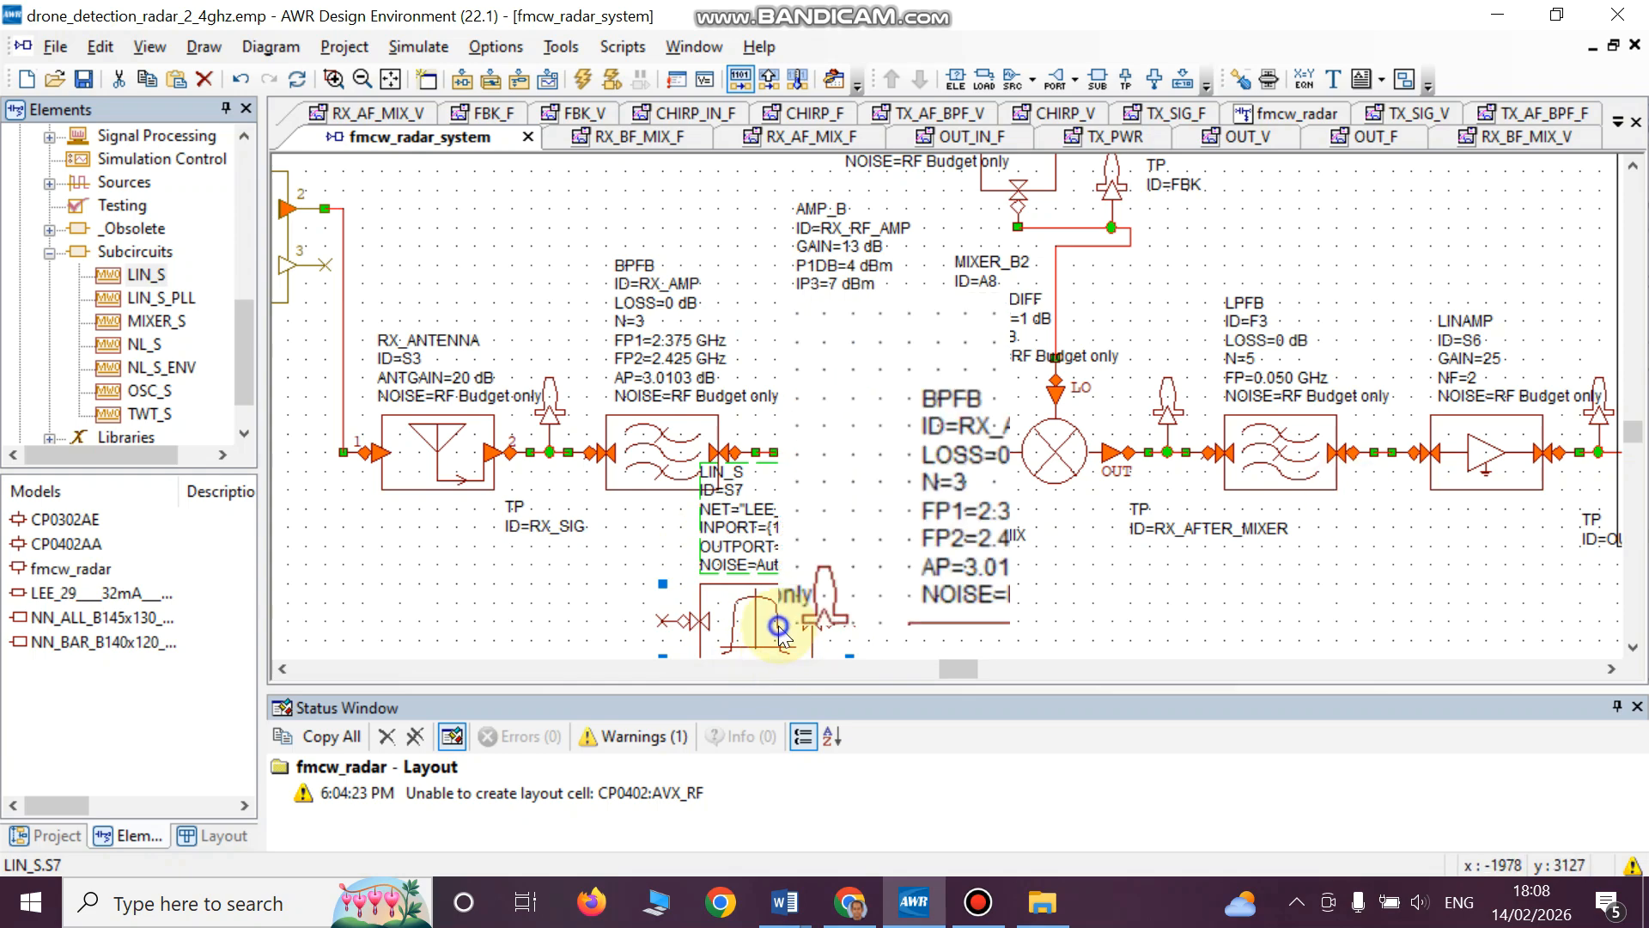
pyautogui.rightClick(778, 625)
pyautogui.click(813, 610)
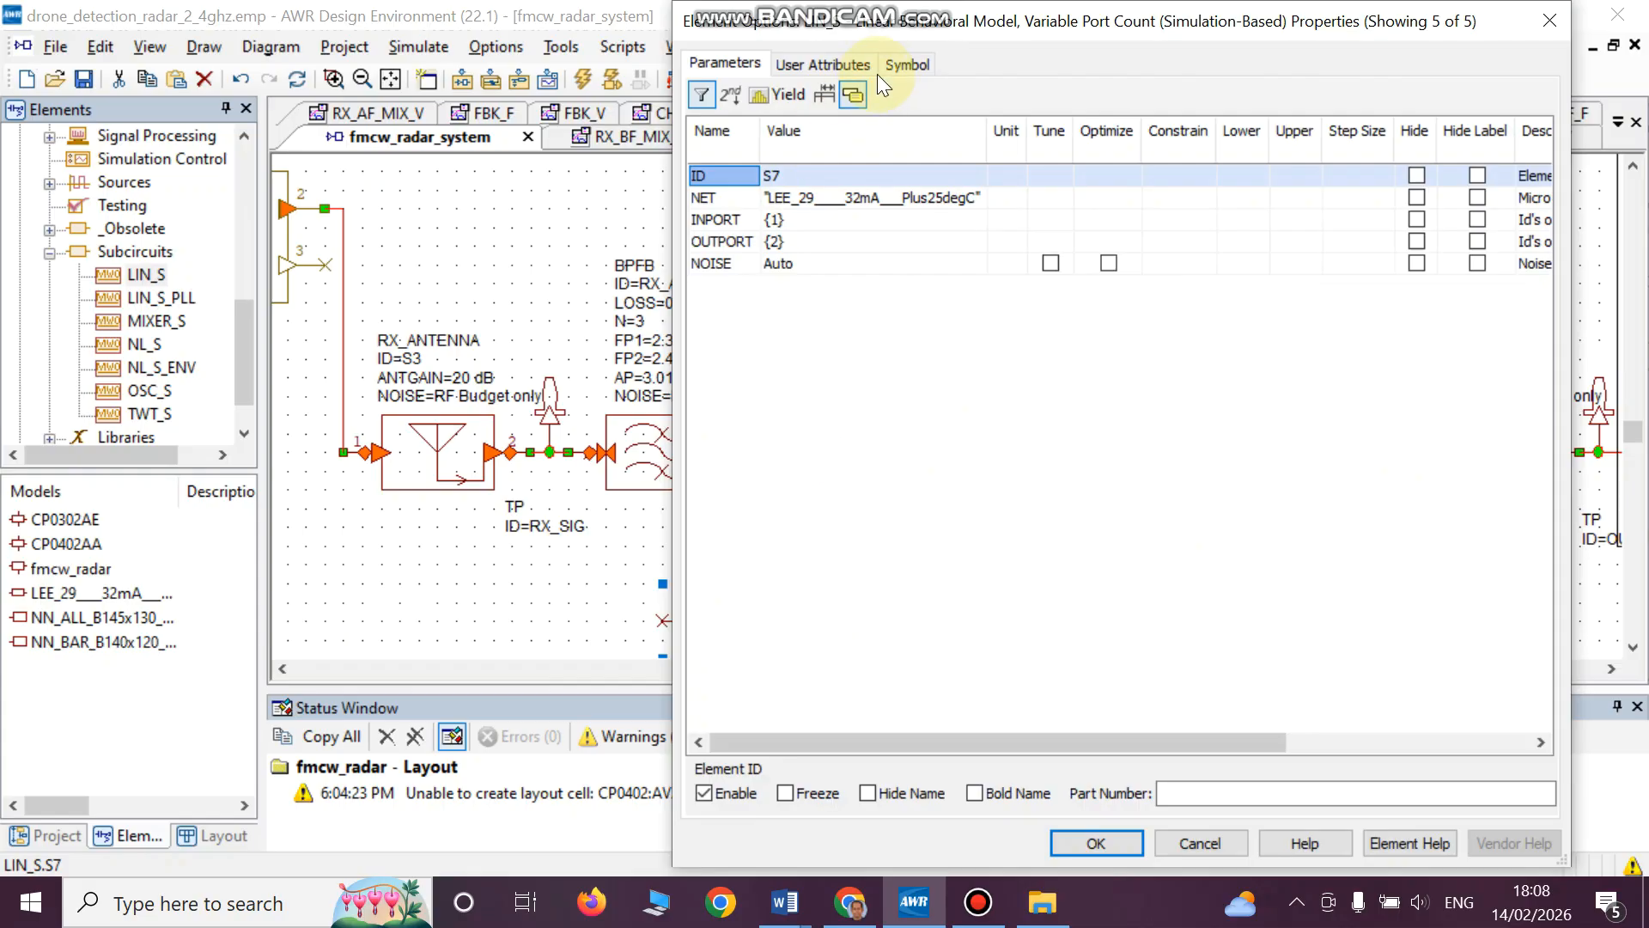
pyautogui.click(900, 69)
pyautogui.moveTo(969, 36); pyautogui.dragTo(443, 36)
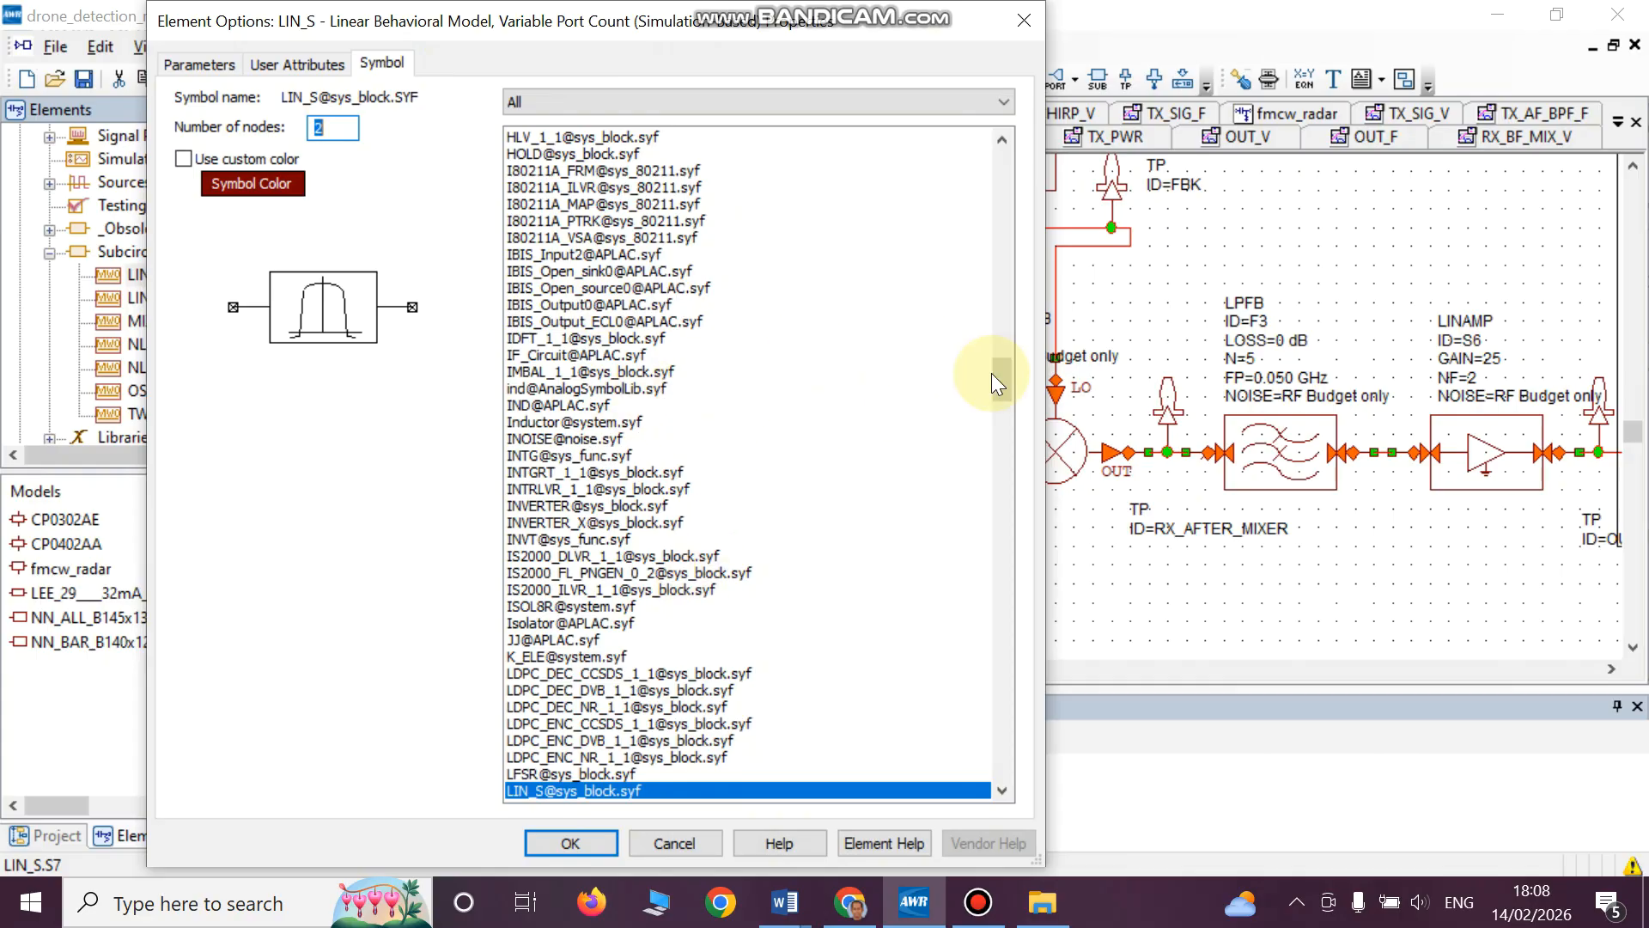
pyautogui.moveTo(1007, 390); pyautogui.dragTo(1022, 178)
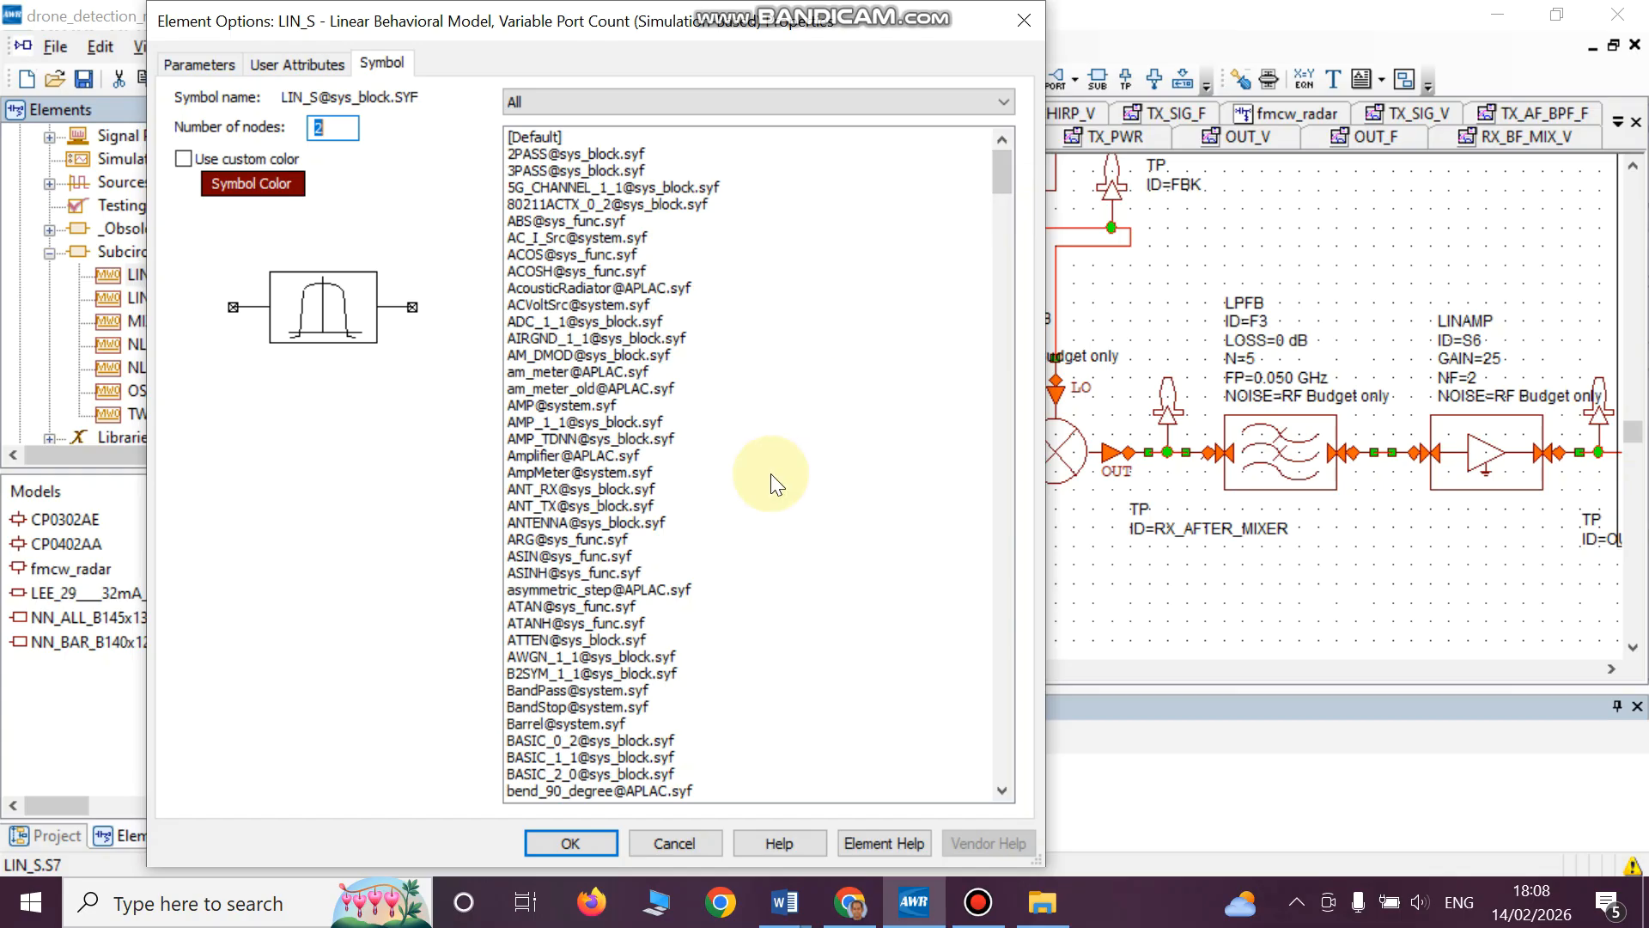
pyautogui.click(620, 456)
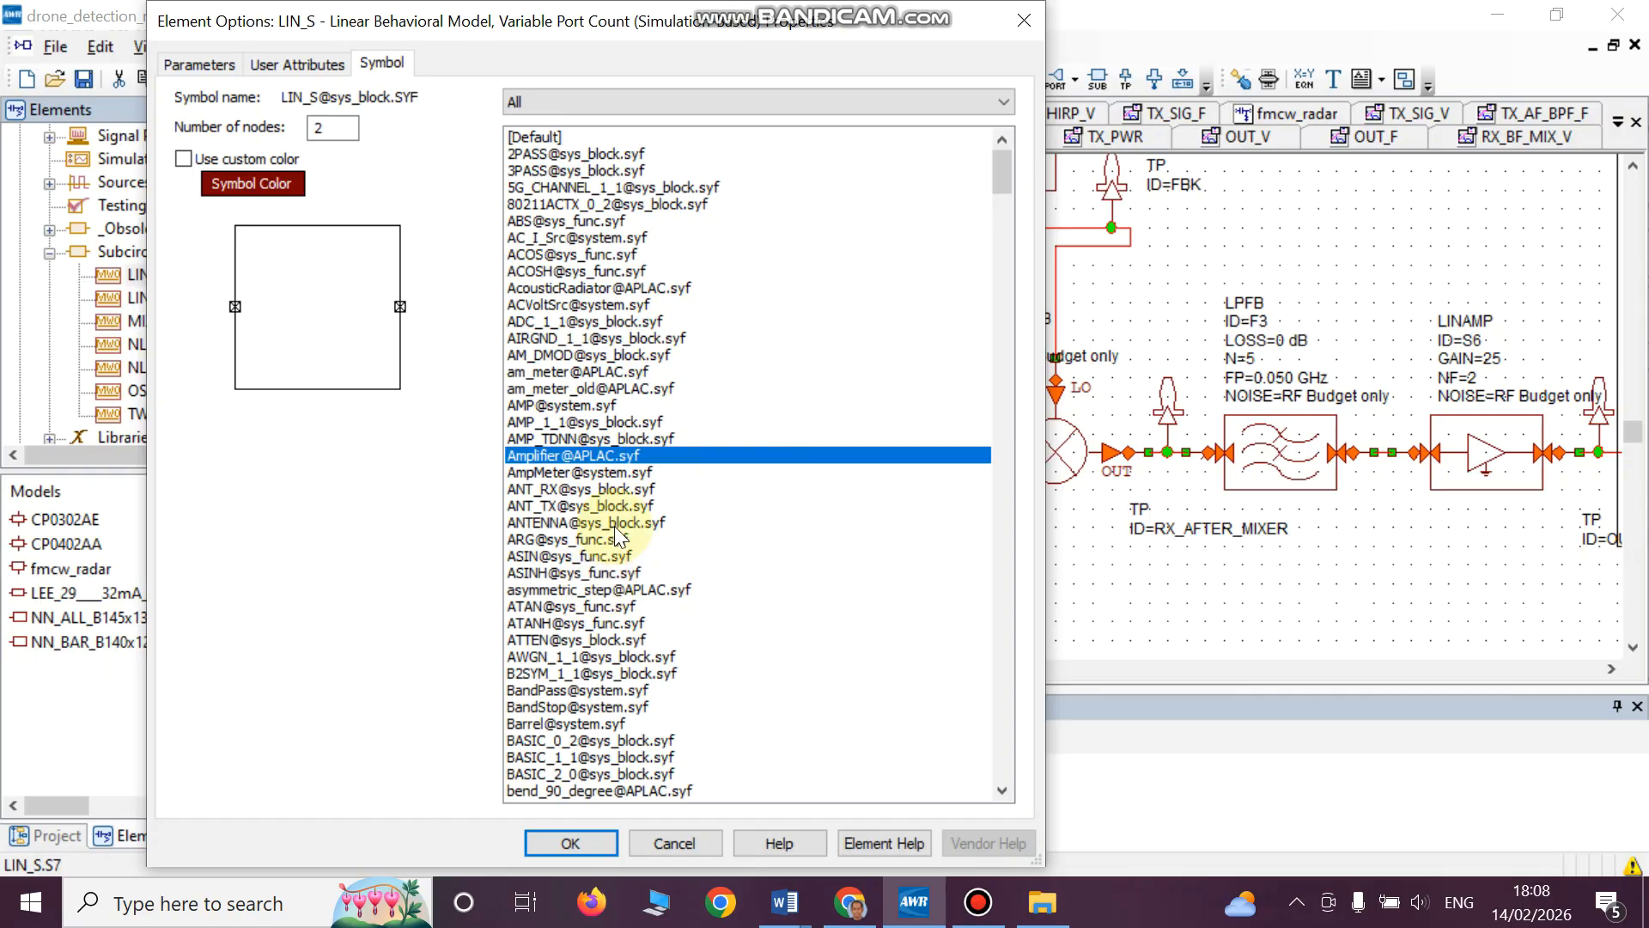
pyautogui.click(610, 474)
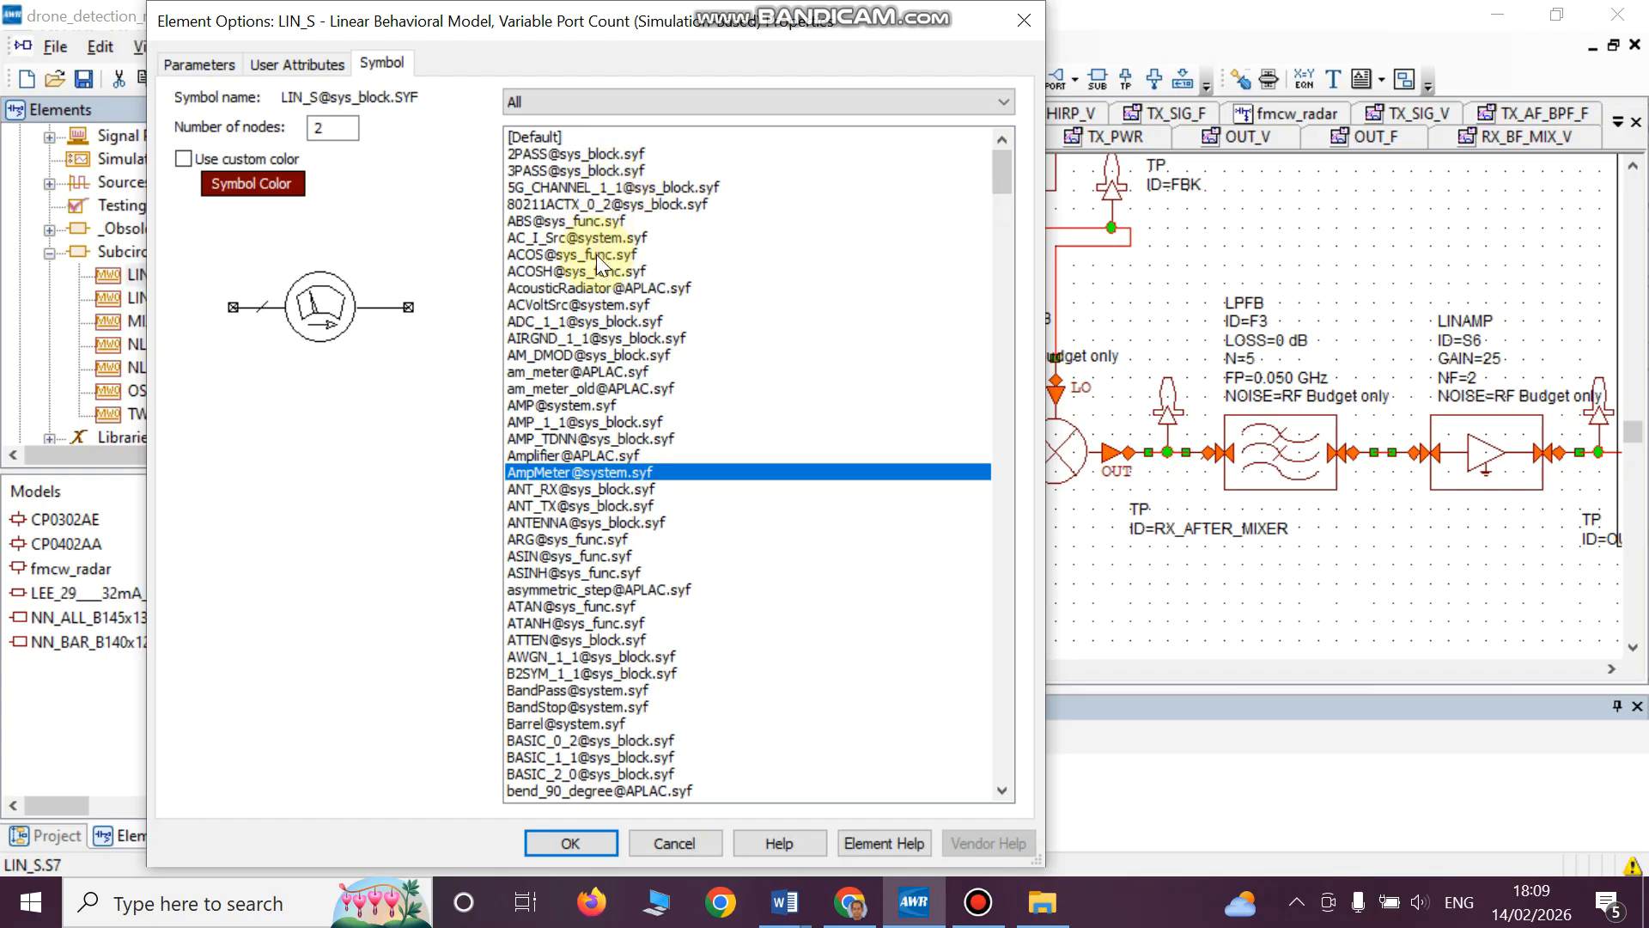
pyautogui.click(587, 404)
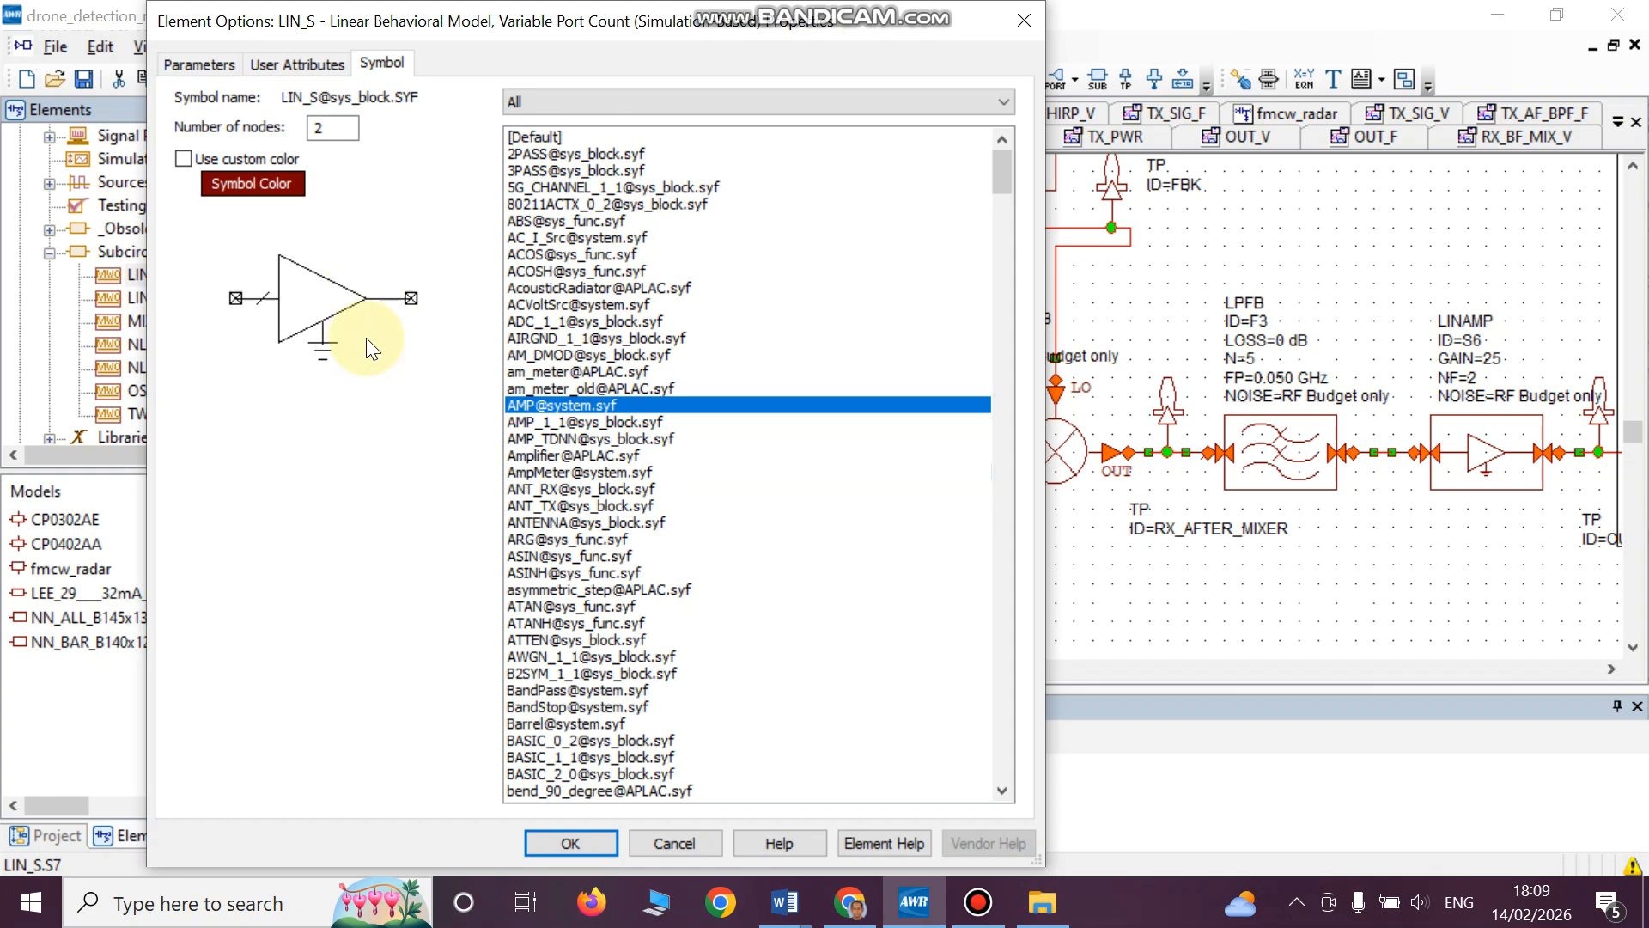
pyautogui.click(600, 845)
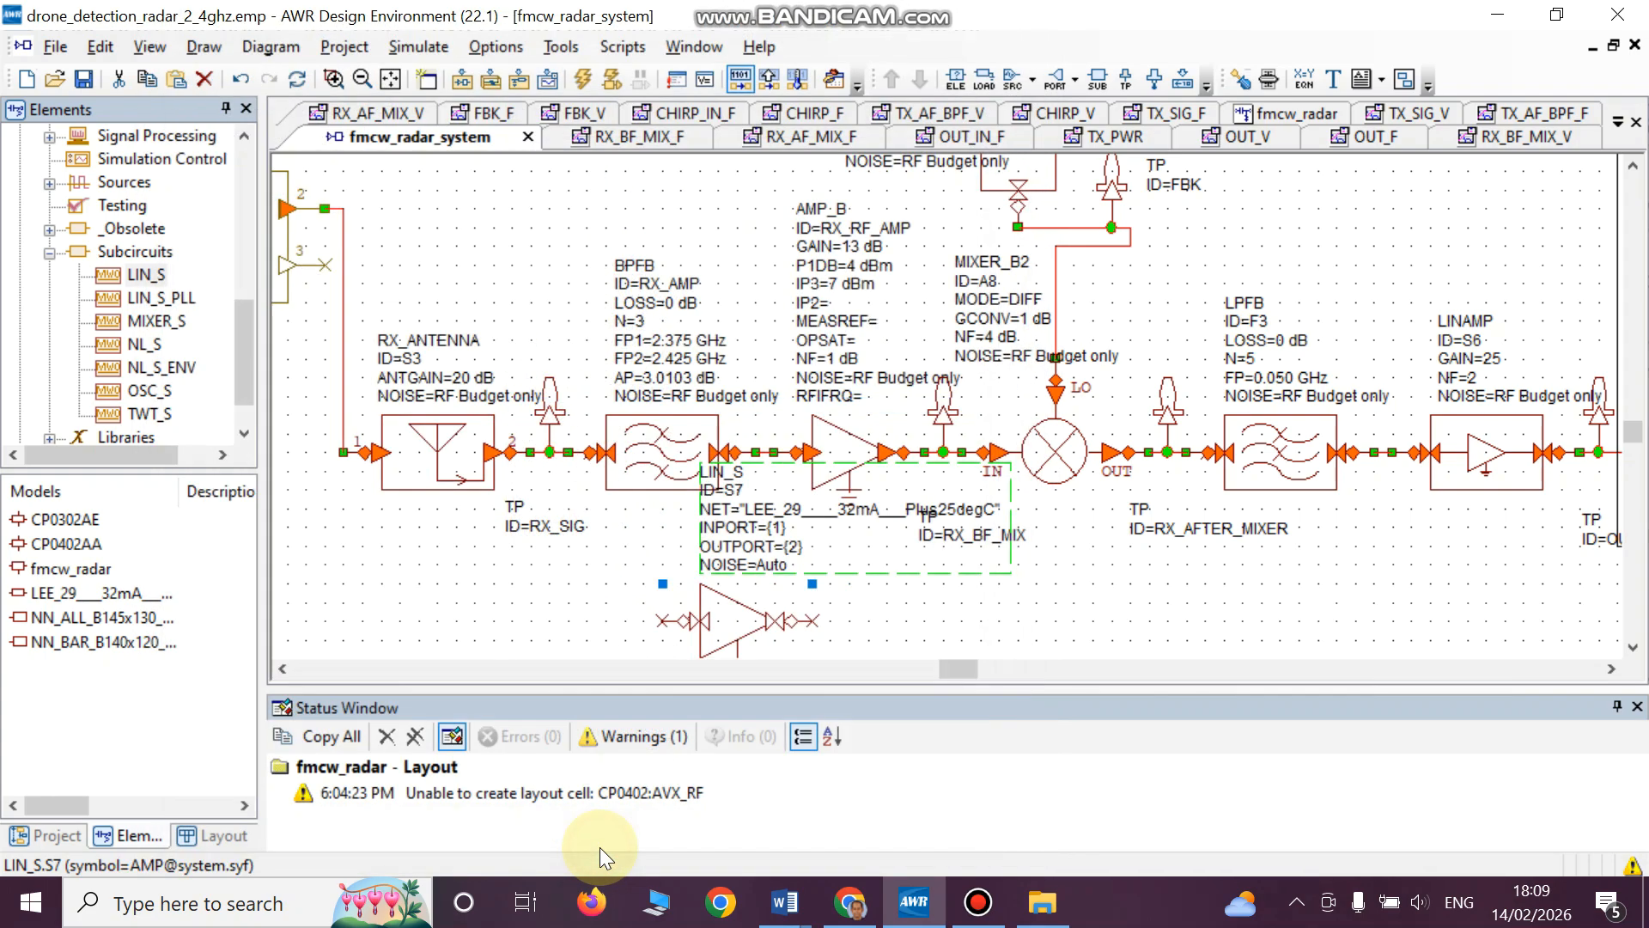
# - Replace the RX_RF_AMP amplifier with the LIN_S block, and wire it between the band-pass filter and the RX_BF_MIX test point
pyautogui.click(852, 443)
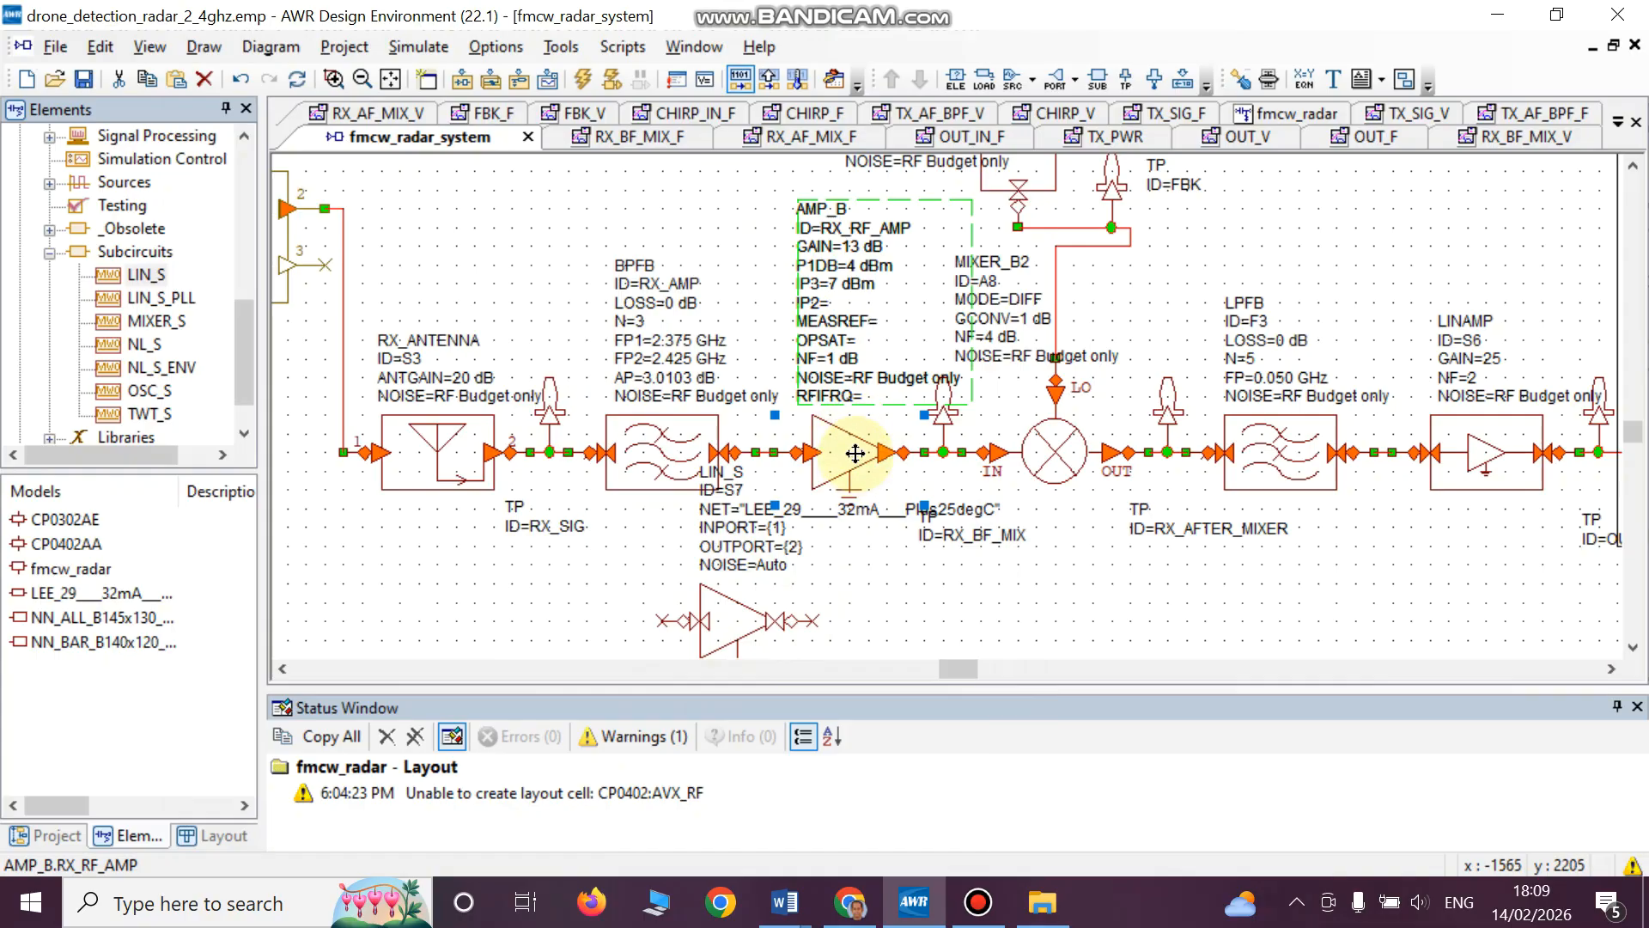
pyautogui.press('Delete')
pyautogui.click(741, 632)
pyautogui.moveTo(754, 597); pyautogui.dragTo(866, 430)
pyautogui.click(784, 320)
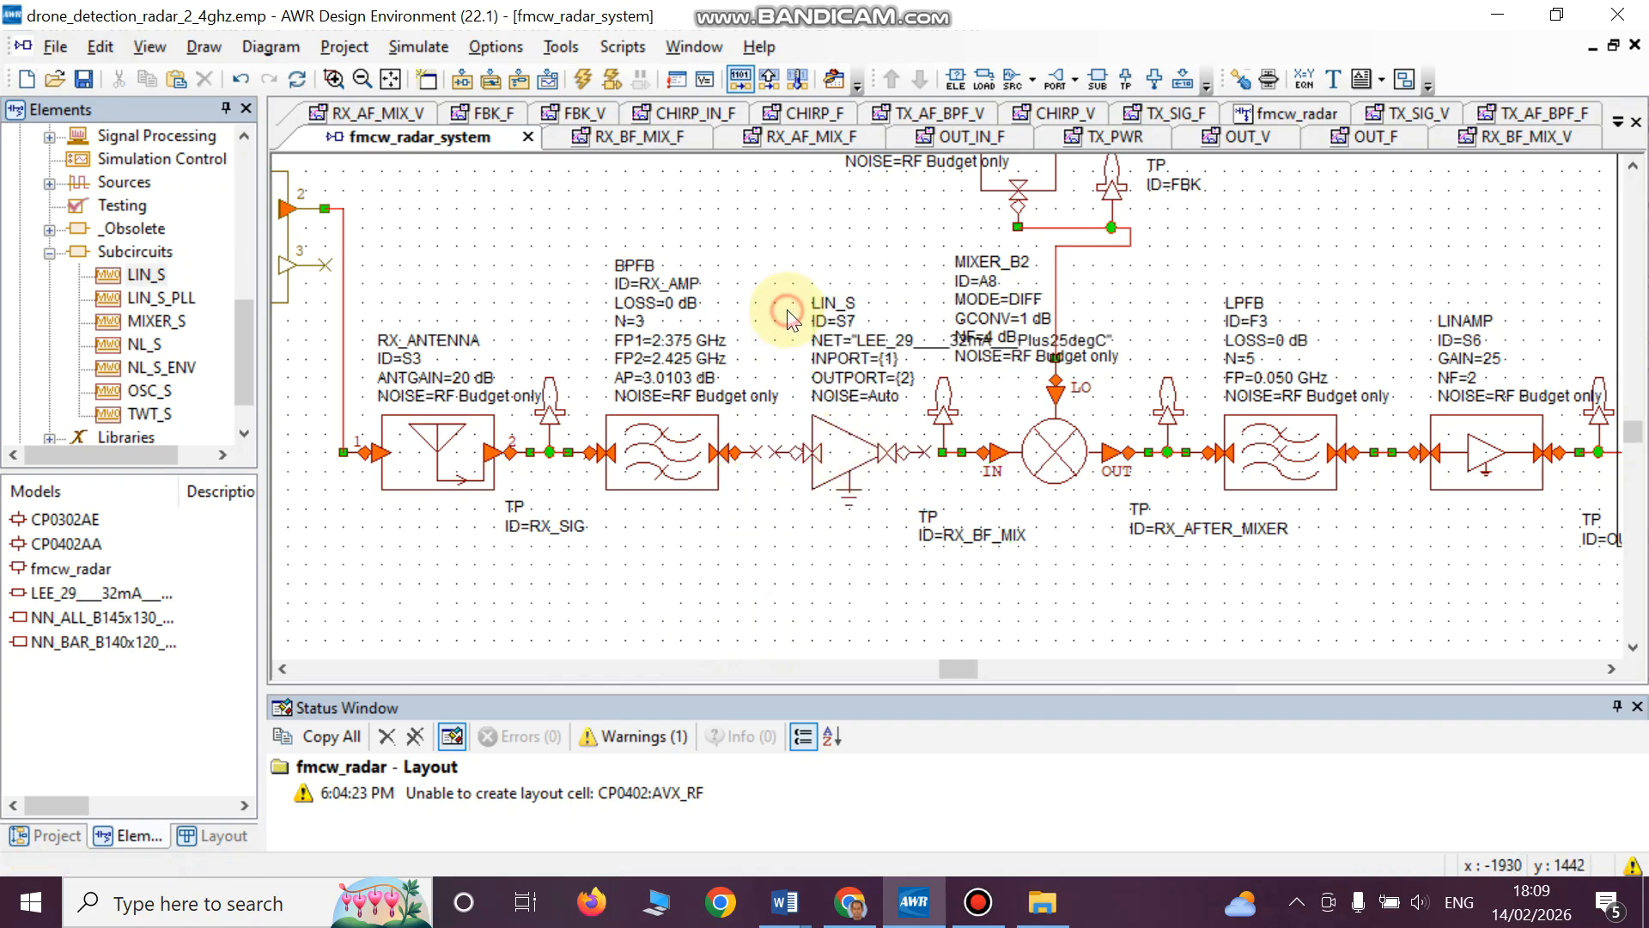
pyautogui.click(776, 453)
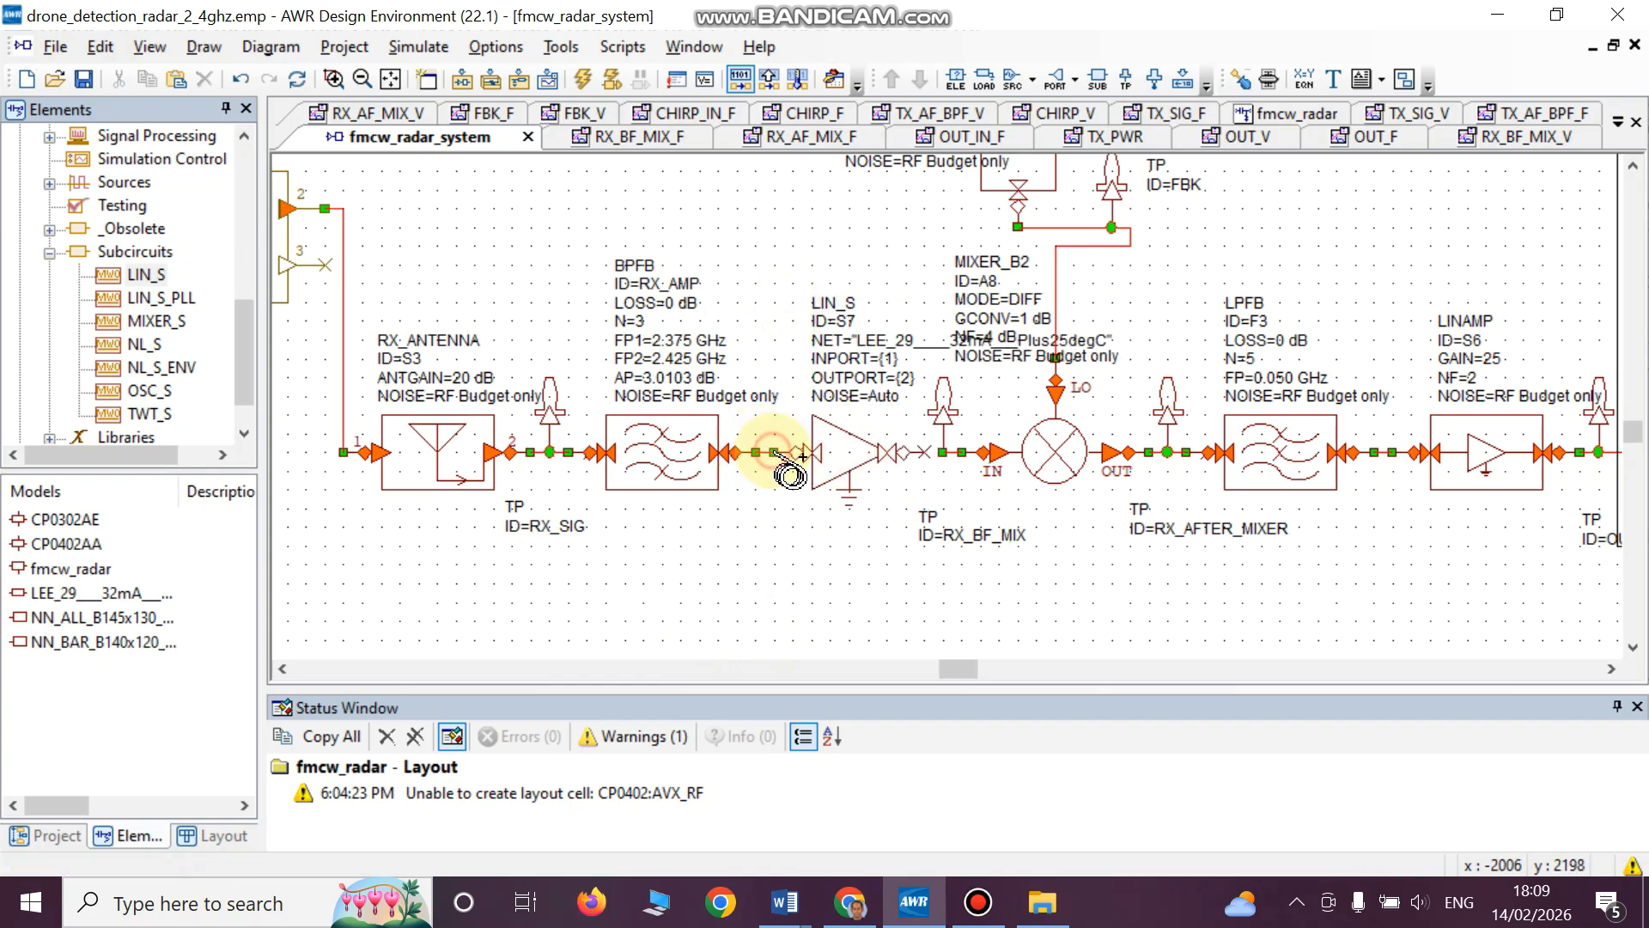
pyautogui.click(928, 455)
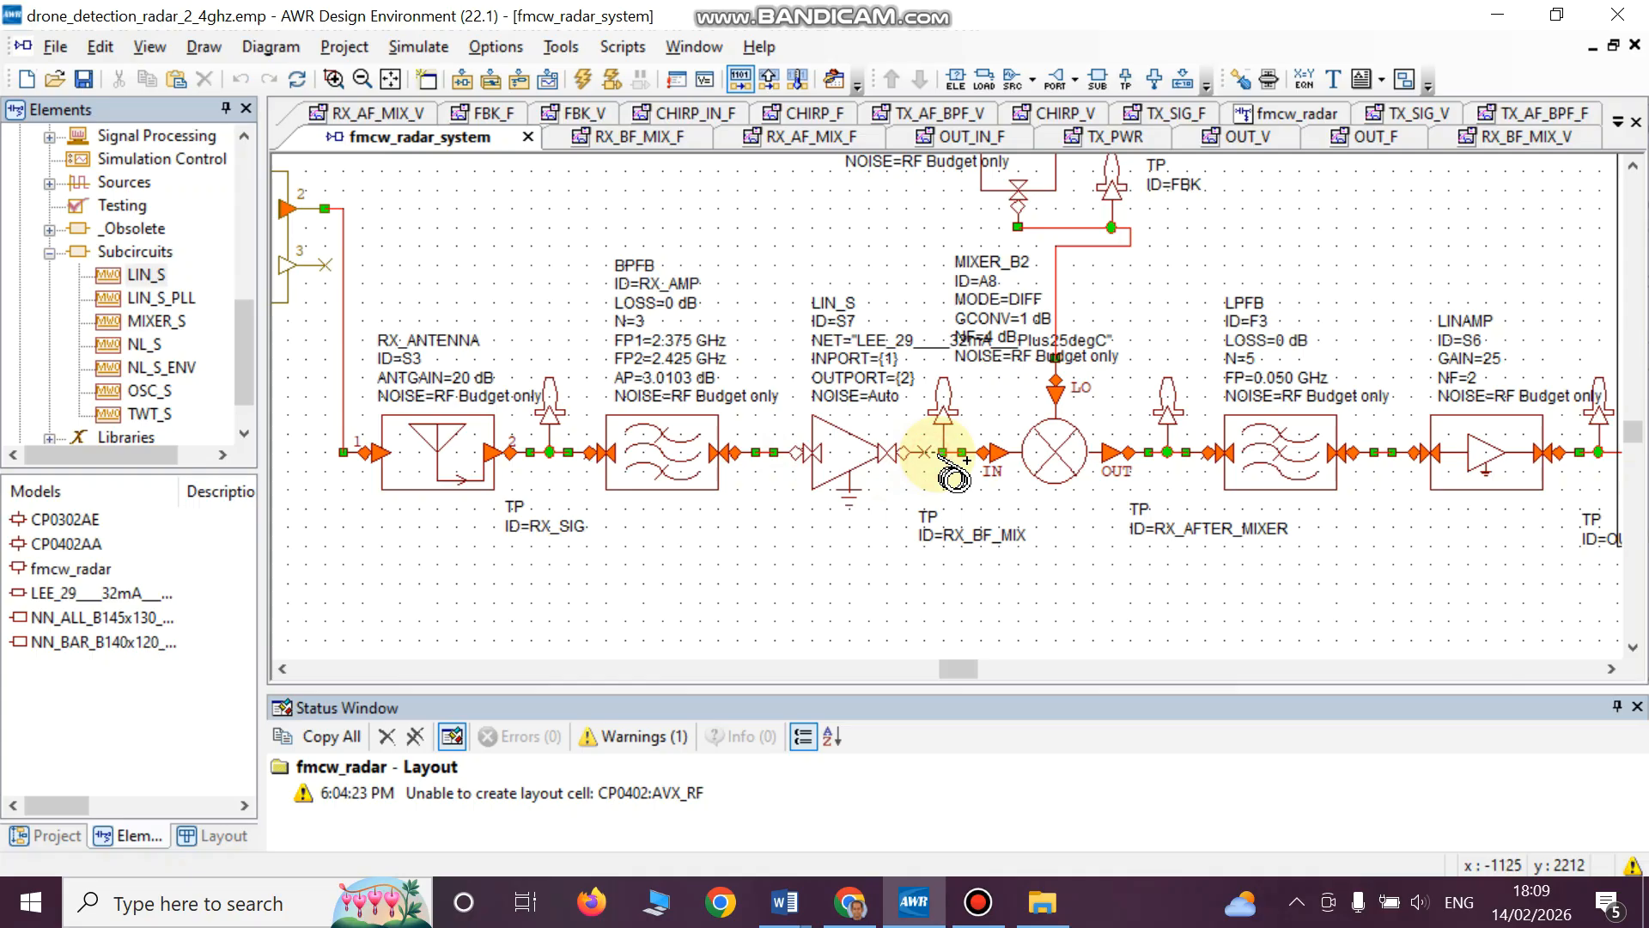
# - Set the LIN_S block's input node data type to Complex or Complex Envelope
pyautogui.doubleClick(811, 454)
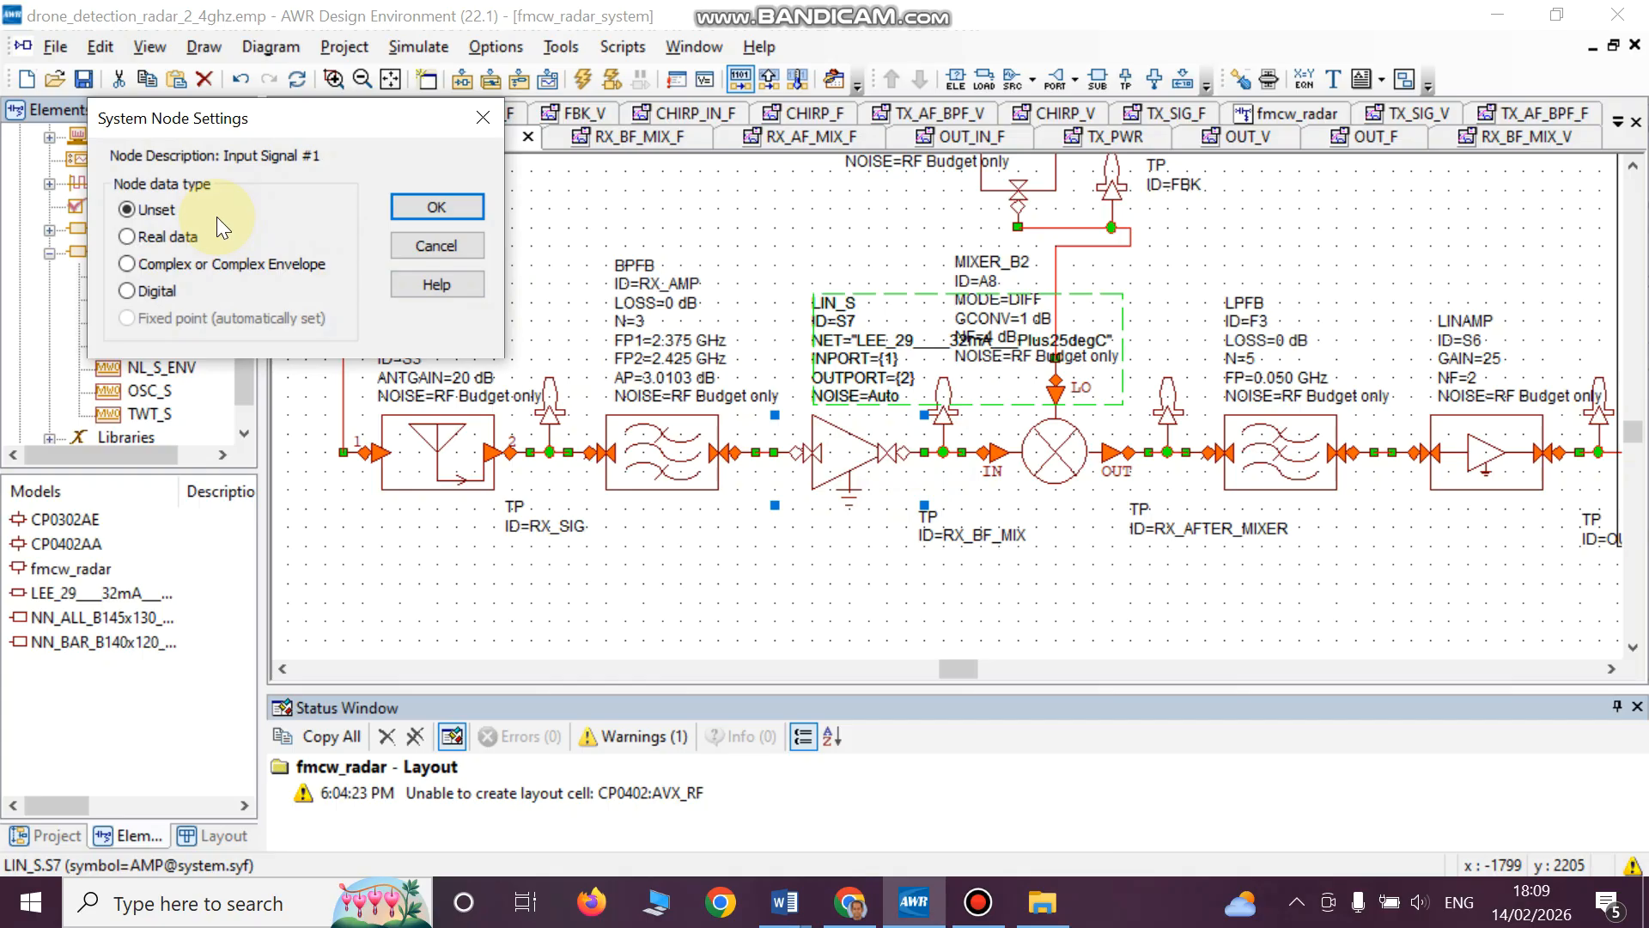
pyautogui.click(189, 262)
pyautogui.click(436, 206)
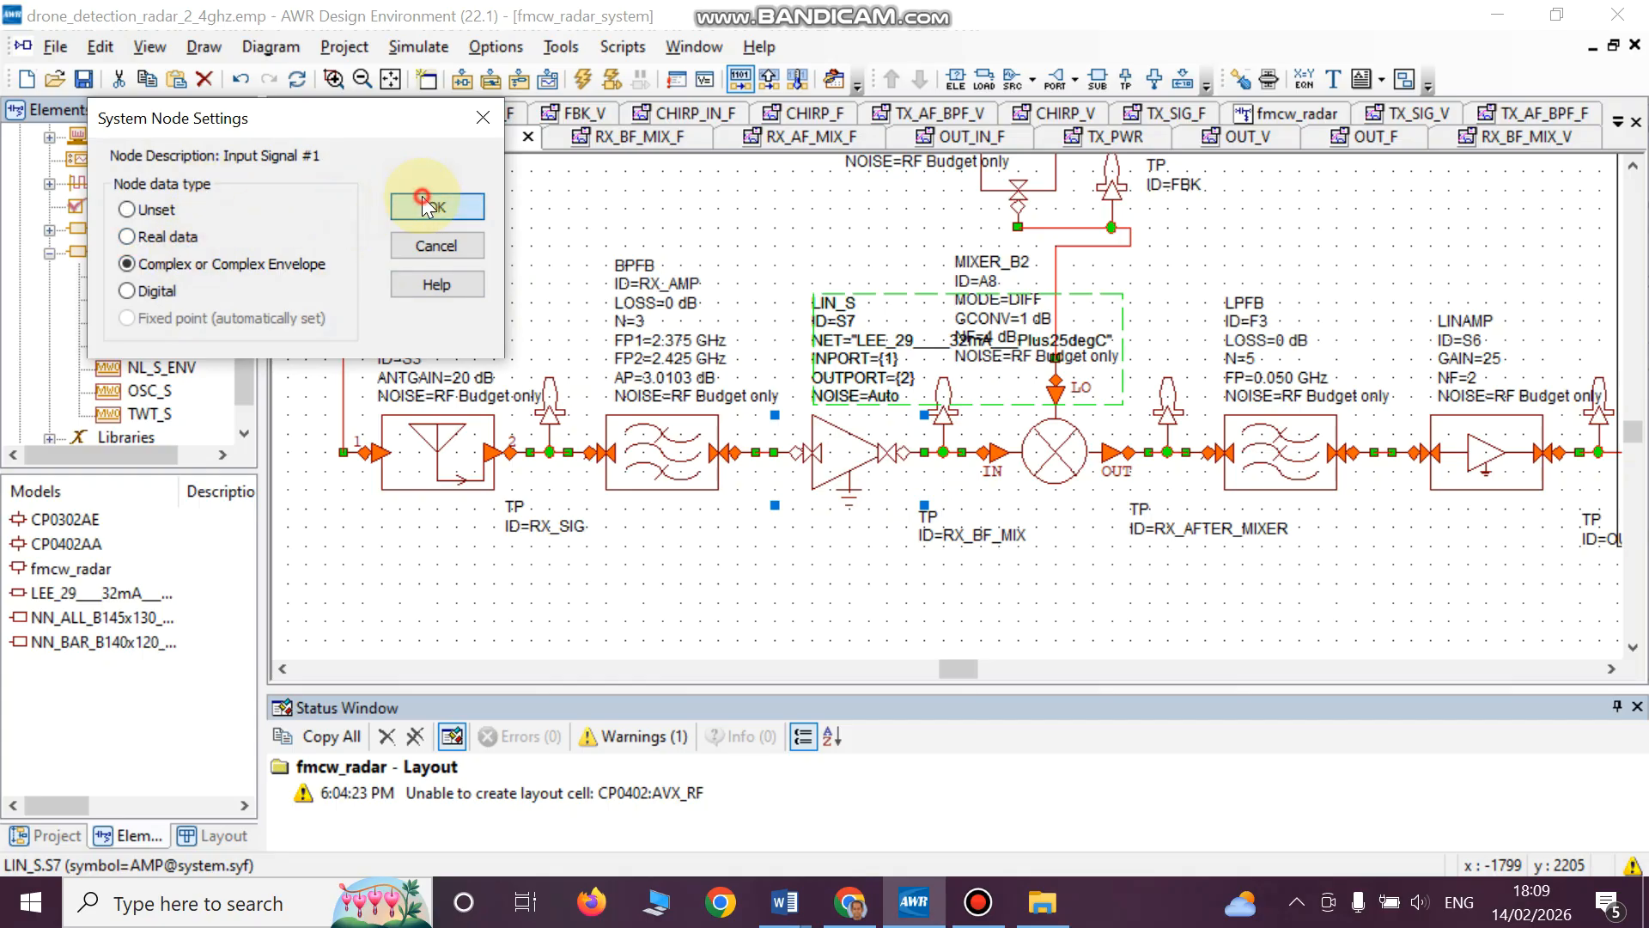
pyautogui.click(813, 606)
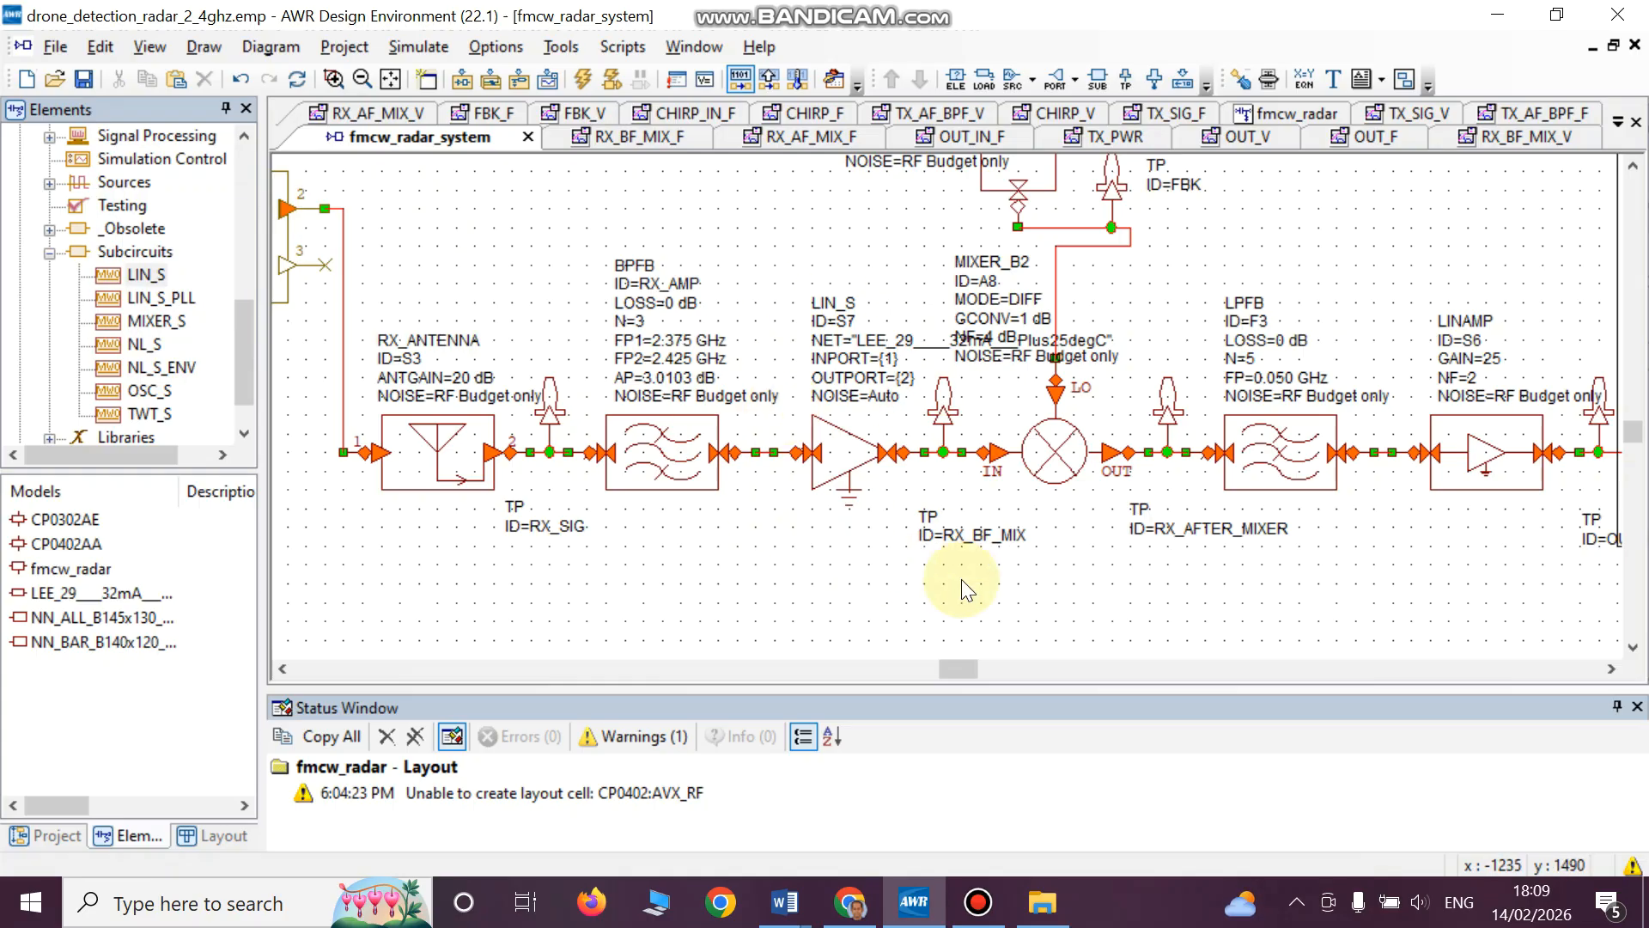